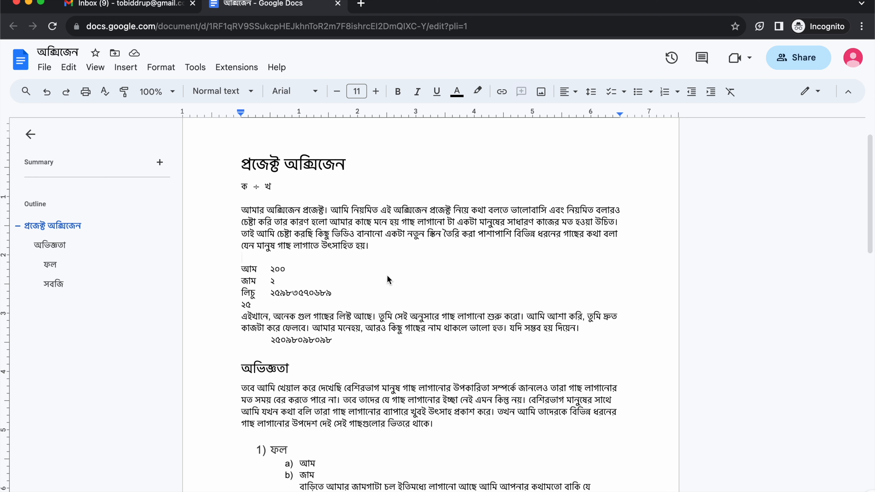
Insert a table of 2 columns and 4 rows on a new blank line below the introductory paragraph.
{"action": "left_click", "coordinate": [246, 271]}
{"action": "key", "text": "Return"}
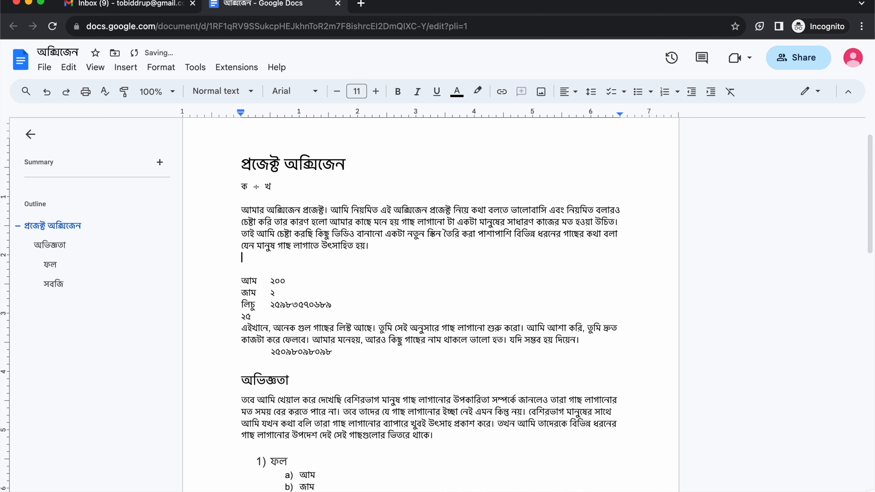
{"action": "left_click", "coordinate": [126, 67]}
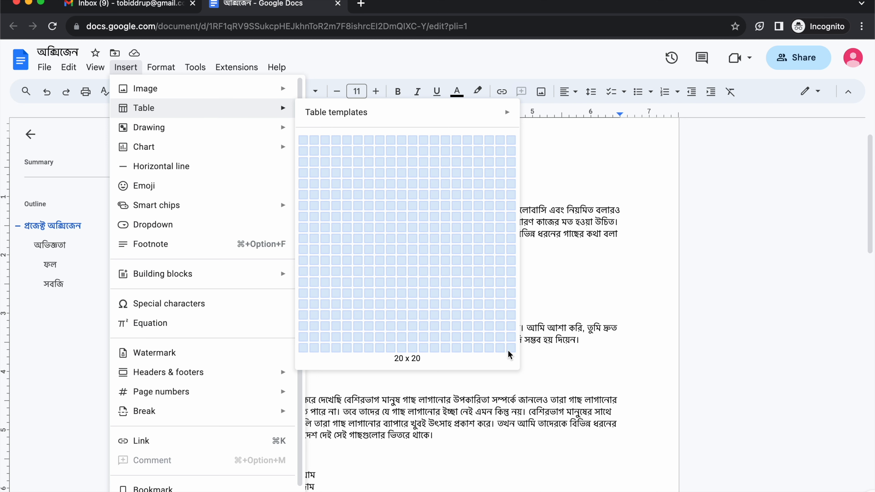
{"action": "left_click", "coordinate": [563, 281]}
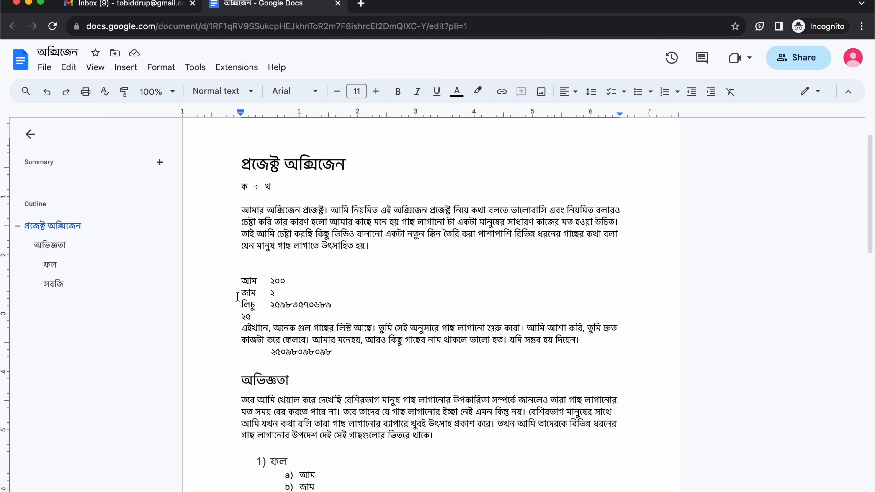
{"action": "left_click", "coordinate": [126, 68]}
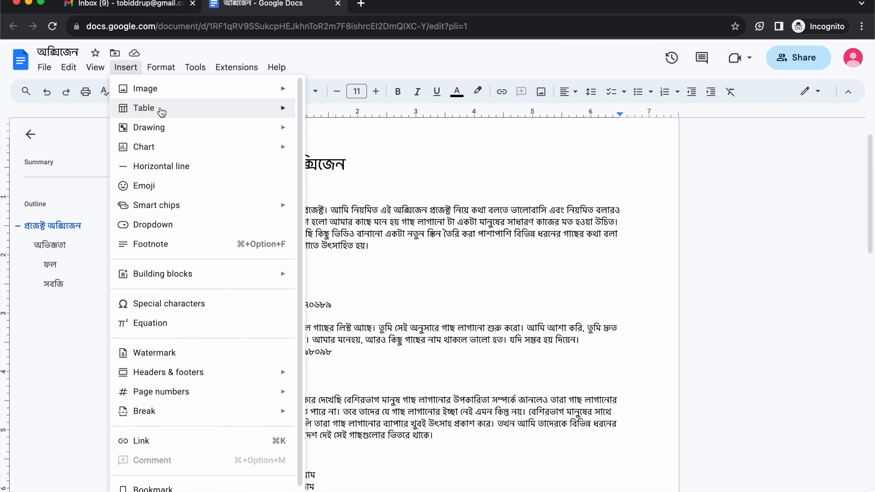
{"action": "mouse_move", "coordinate": [162, 112]}
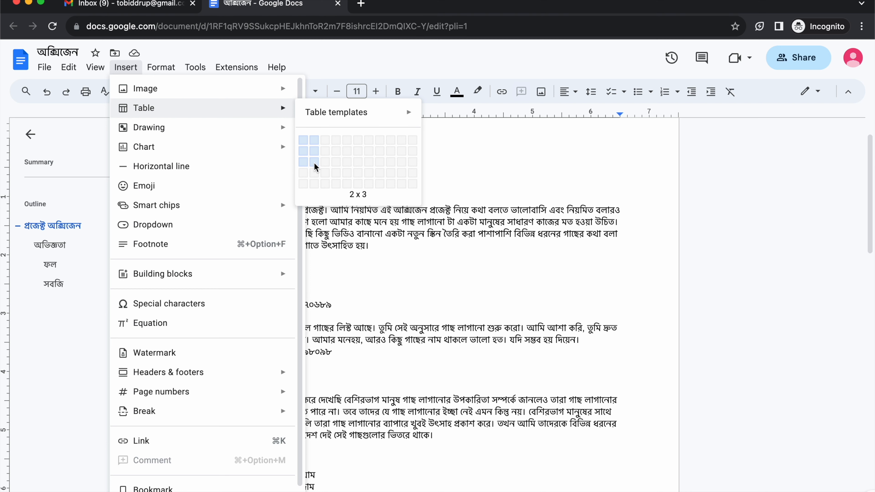
{"action": "left_click", "coordinate": [314, 174]}
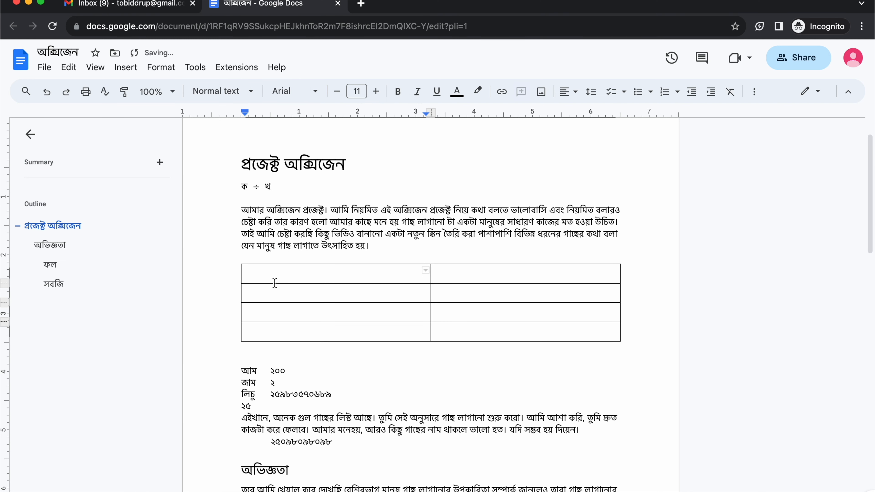
Fill the table's header row with "গাছের নাম" in the first column and "পরিমাণ" in the second.
{"action": "type", "text": "গাছের"}
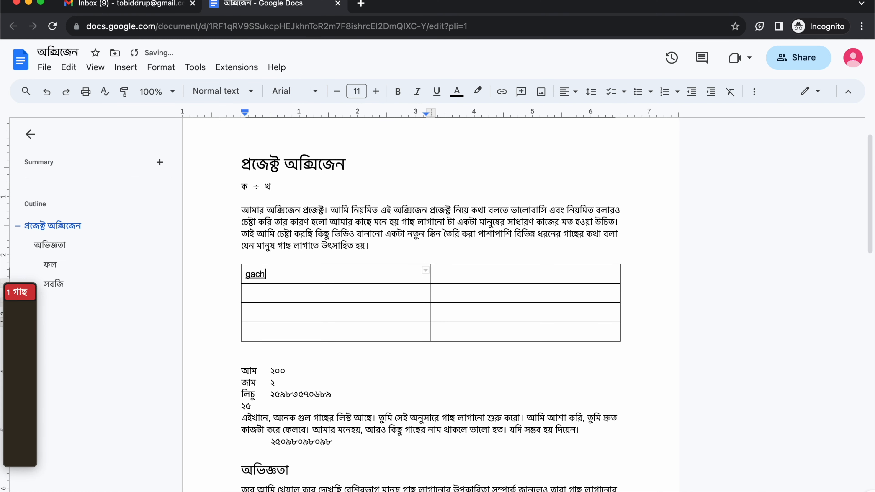
{"action": "key", "text": "Tab"}
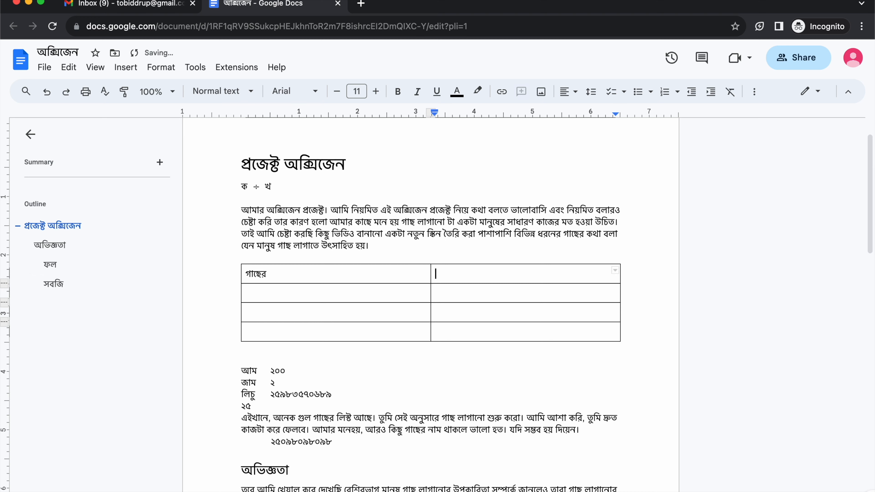
{"action": "type", "text": "পরিমাণ"}
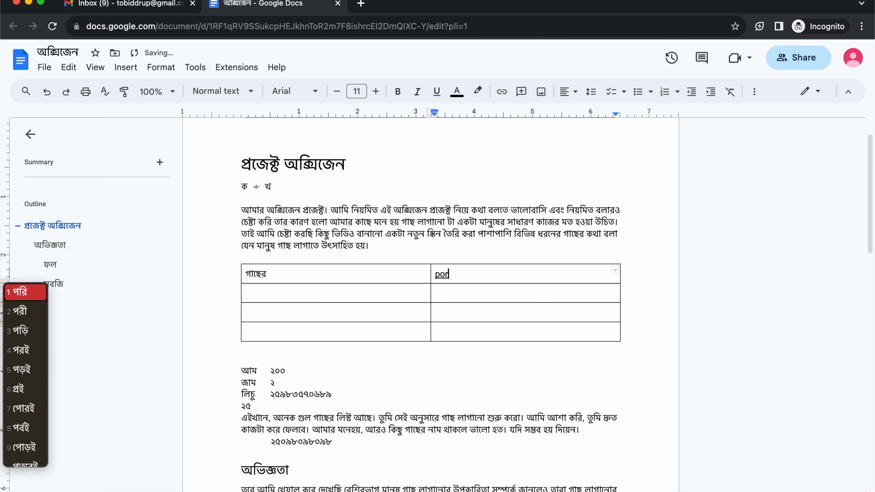
{"action": "left_click", "coordinate": [282, 279]}
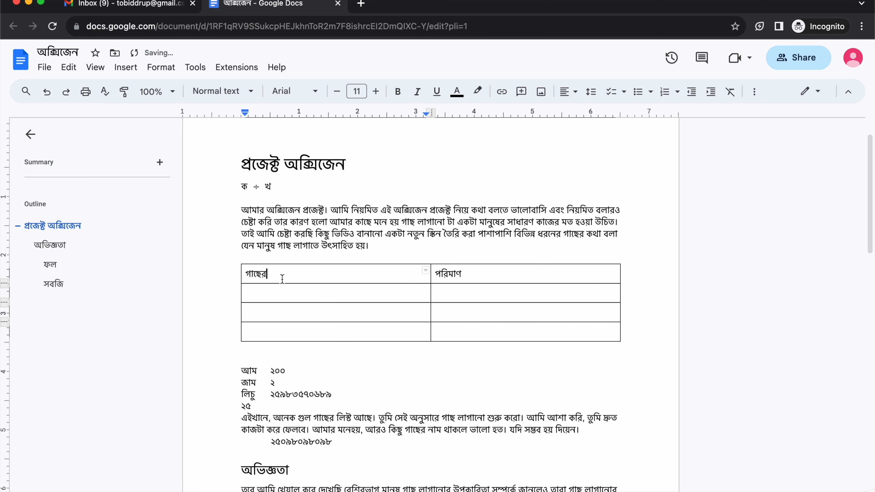
{"action": "type", "text": "নাম"}
Fill the second and third table rows with আম and ২০০, and জাম and ২.
{"action": "left_click", "coordinate": [272, 295]}
{"action": "type", "text": "am"}
{"action": "left_click", "coordinate": [452, 294]}
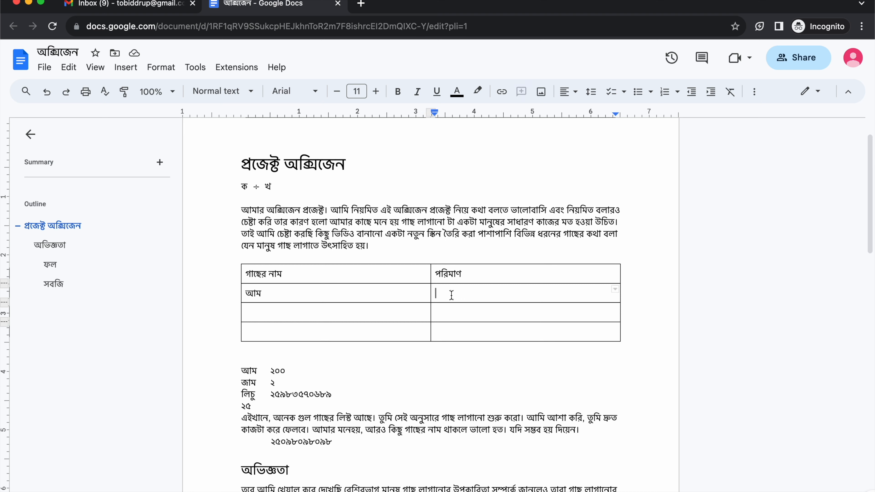
{"action": "type", "text": "200"}
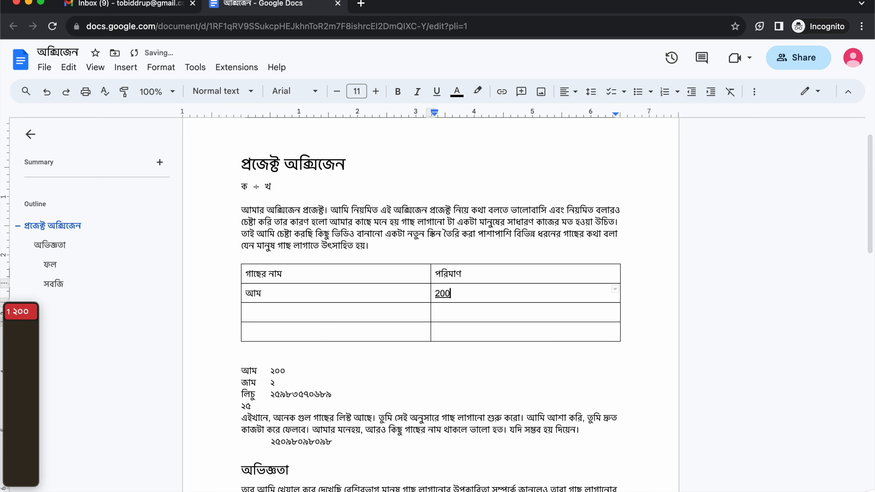
{"action": "key", "text": "Return"}
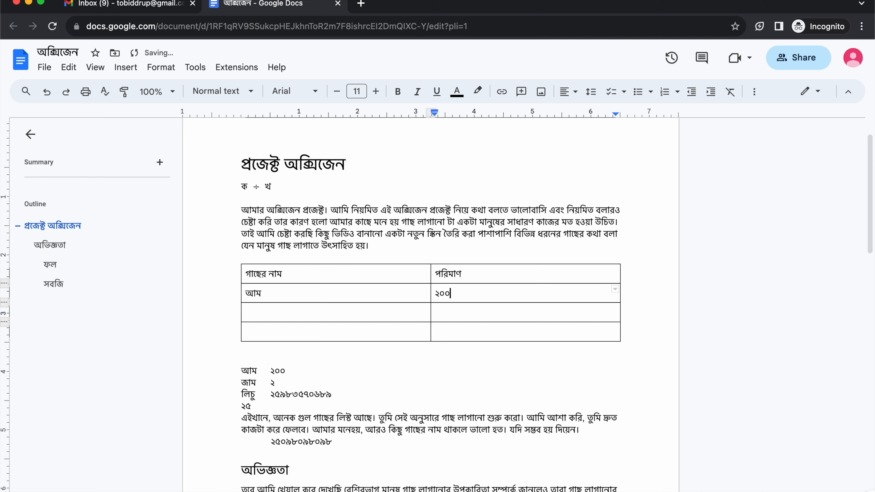
{"action": "key", "text": "Tab"}
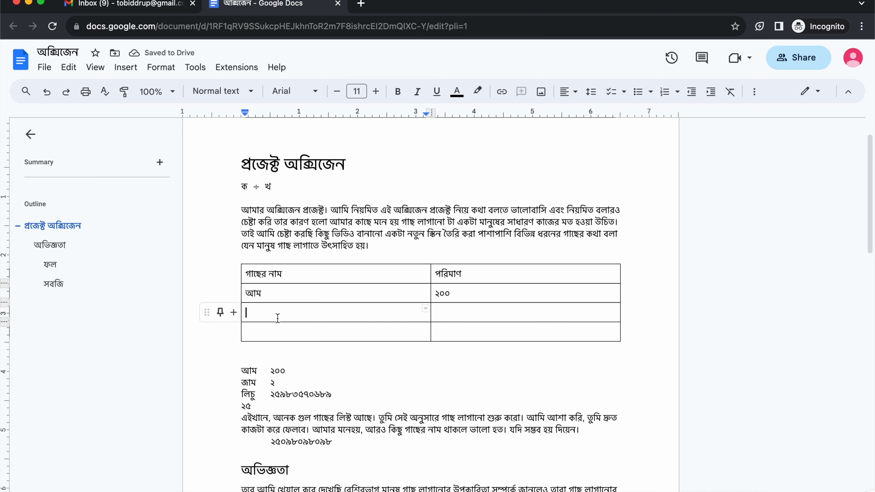
{"action": "type", "text": "জাম"}
{"action": "key", "text": "Tab"}
{"action": "type", "text": "2"}
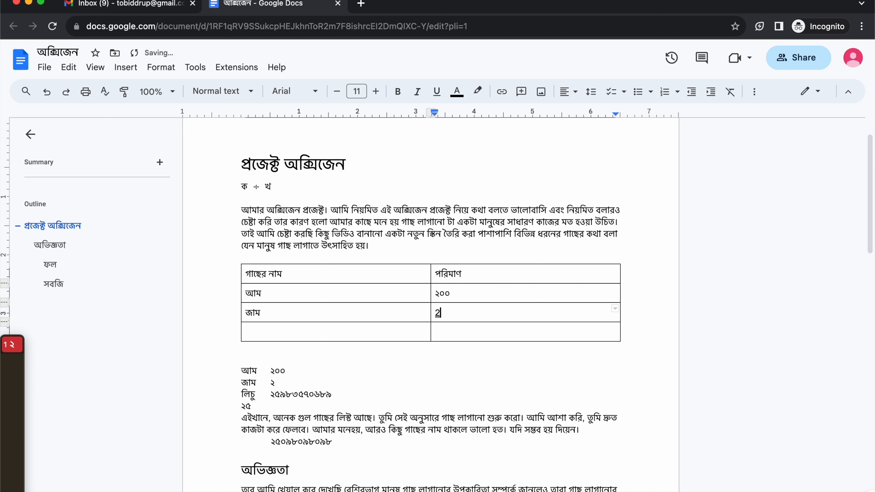
{"action": "key", "text": "Return"}
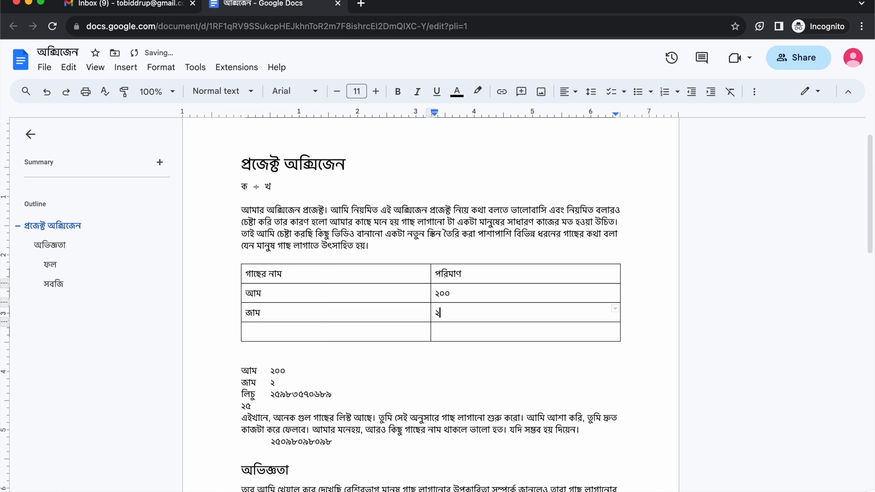
Fill the last table row with লিচু and the quantity ২৪.
{"action": "mouse_move", "coordinate": [261, 317]}
{"action": "double_click", "coordinate": [261, 317]}
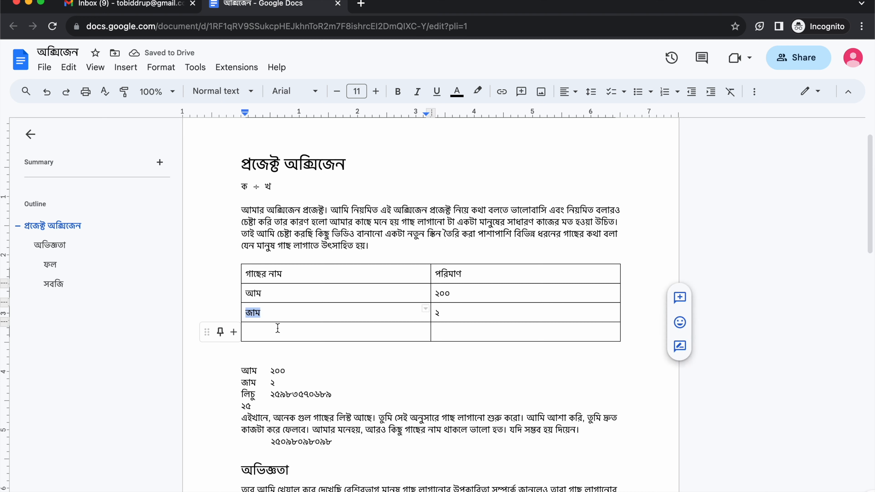
{"action": "left_click", "coordinate": [268, 336]}
{"action": "type", "text": "li"}
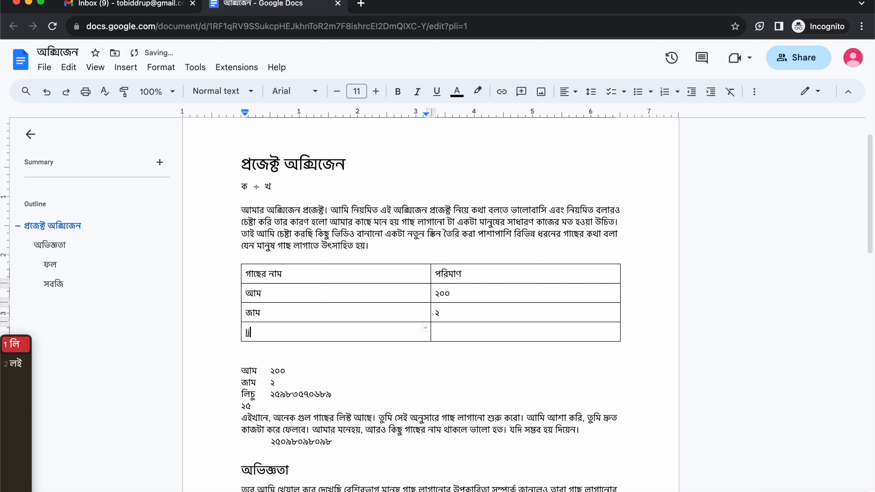
{"action": "type", "text": "chu"}
{"action": "key", "text": "Tab"}
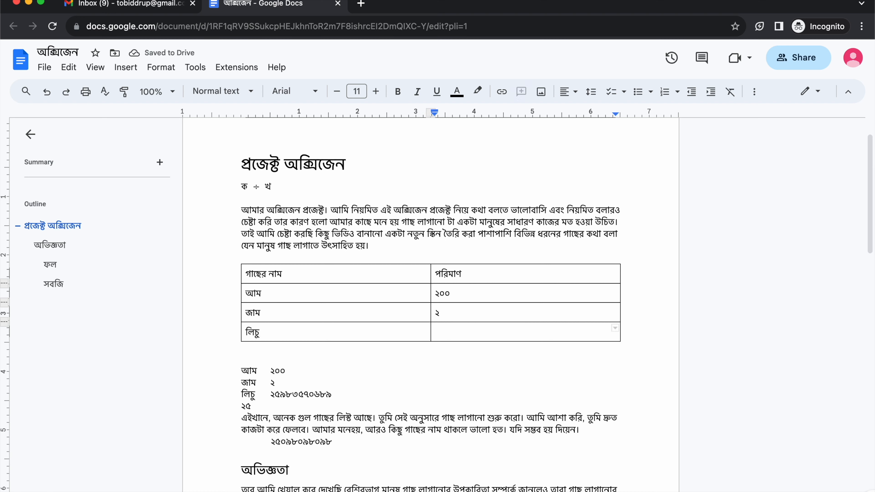
{"action": "type", "text": "২৪"}
{"action": "left_click", "coordinate": [462, 336]}
{"action": "key", "text": "Tab"}
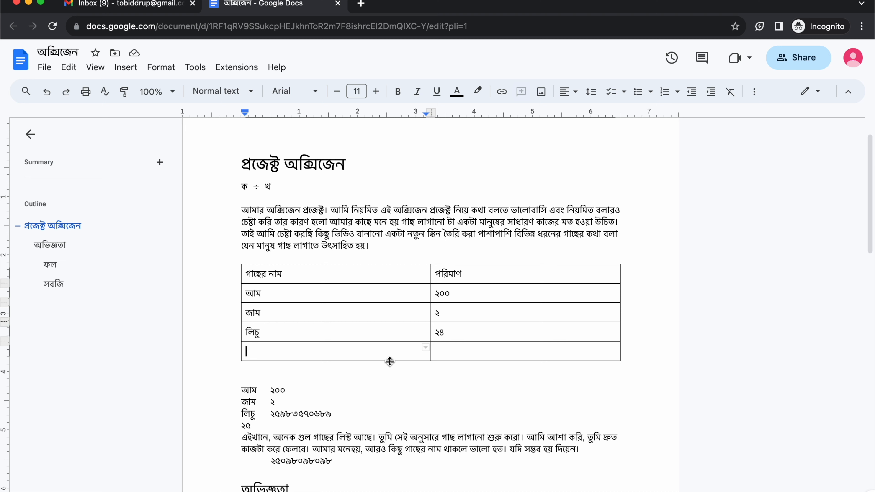
{"action": "key", "text": "super+z"}
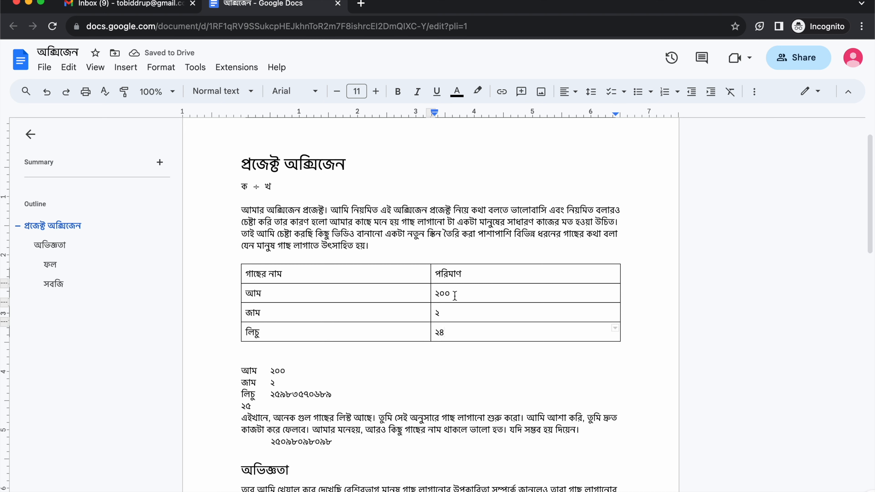
Insert a row below the আম row and fill it with কাঁঠাল and the quantity ৫.
{"action": "left_click", "coordinate": [476, 296]}
{"action": "right_click", "coordinate": [476, 296]}
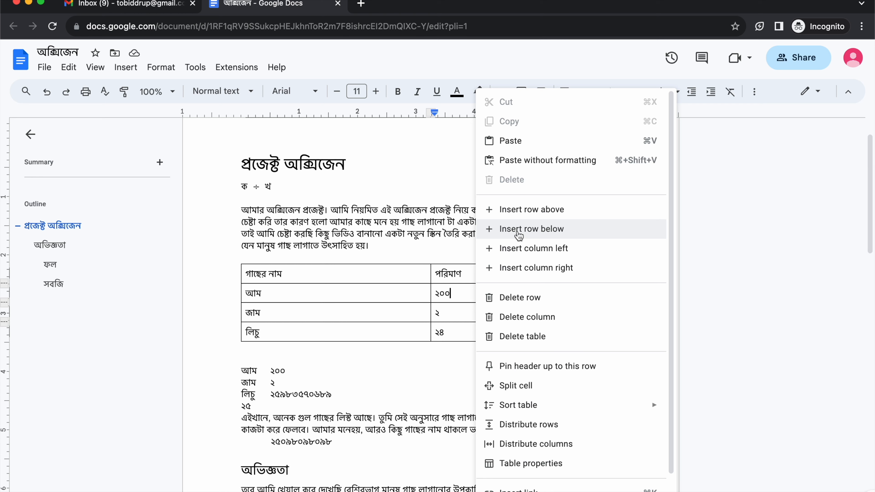
{"action": "left_click", "coordinate": [519, 236]}
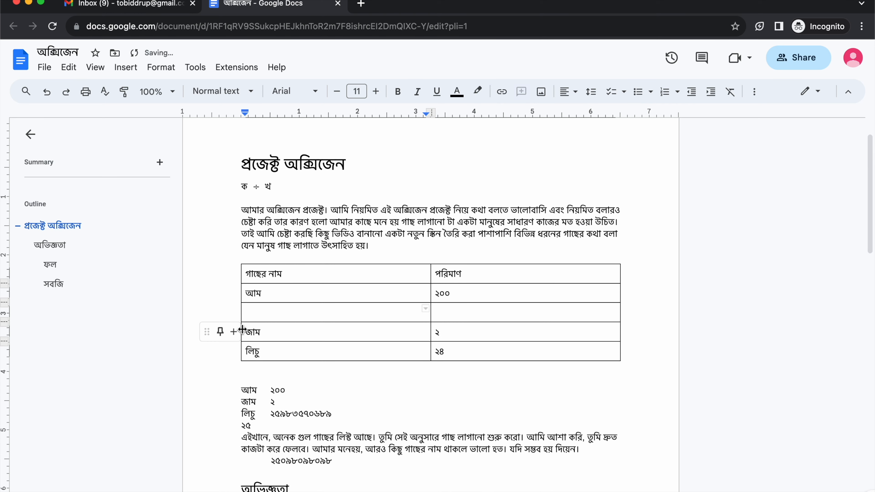
{"action": "type", "text": "কাঁঠাল"}
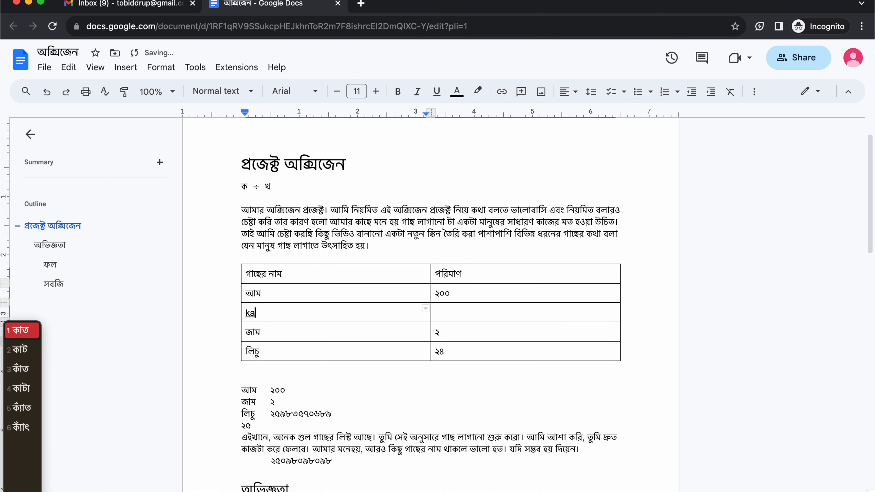
{"action": "left_click", "coordinate": [436, 312]}
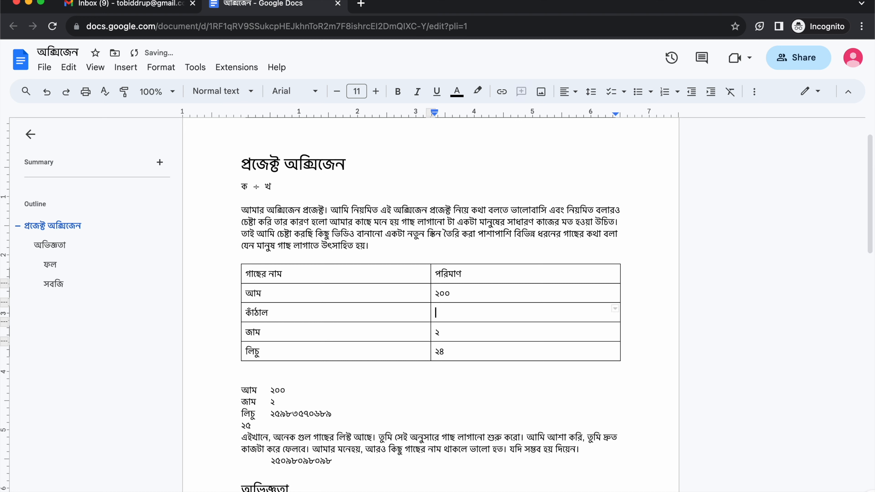
{"action": "type", "text": "৫"}
Add a row at the end of the table and fill it with পেয়ারা and the quantity ৫০.
{"action": "left_click", "coordinate": [464, 352]}
{"action": "key", "text": "Tab"}
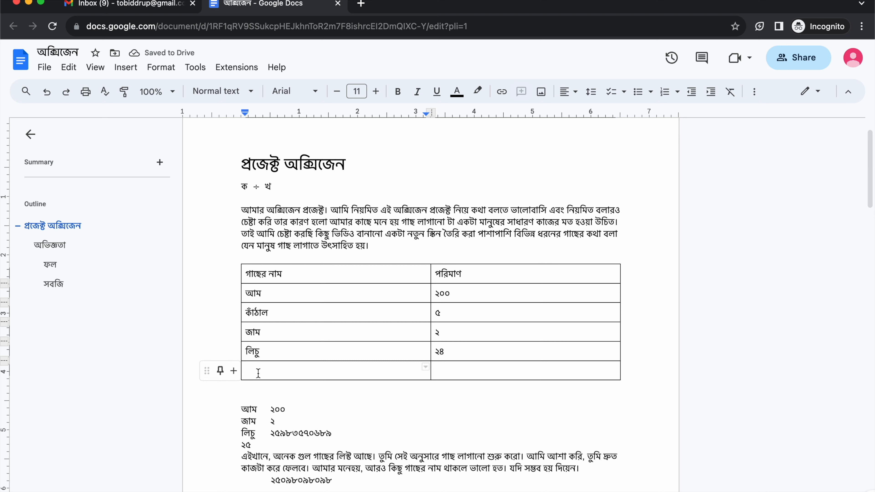
{"action": "type", "text": "পেয়ারা"}
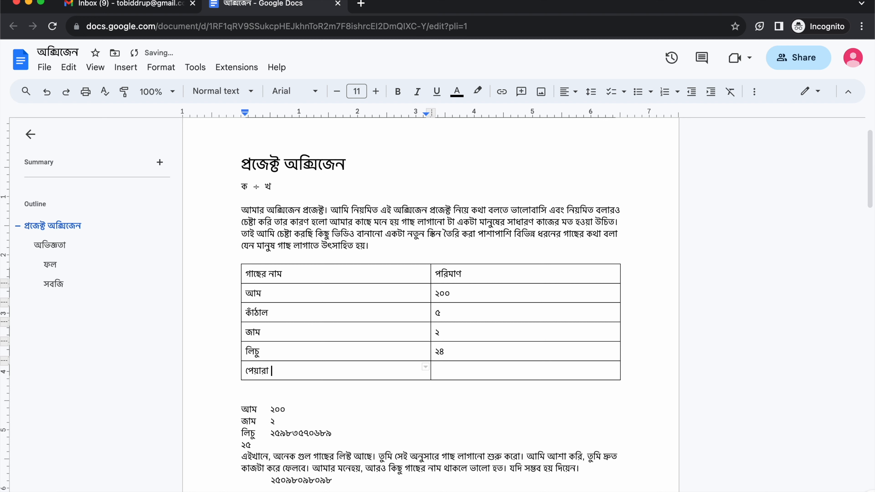
{"action": "left_click", "coordinate": [436, 370]}
{"action": "type", "text": "50"}
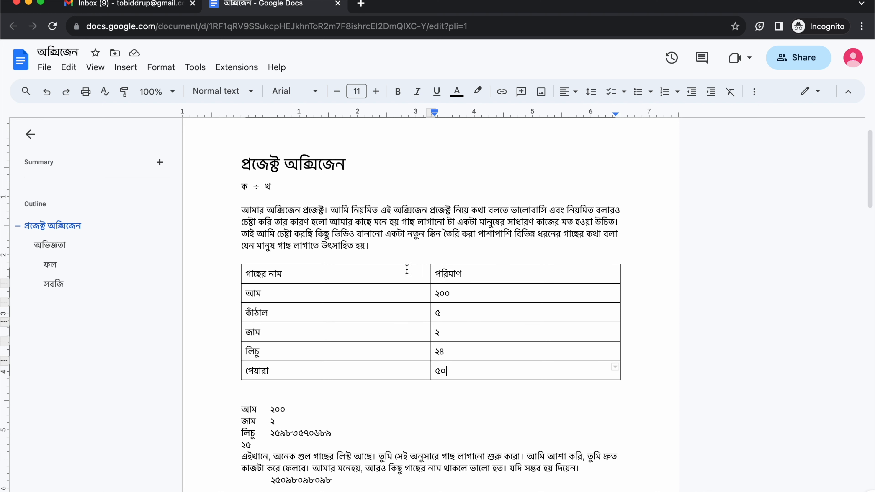
Narrow the first column to about 0.8 inch and shrink the table's overall width to about 2.5 inches.
{"action": "left_click_drag", "start_coordinate": [431, 265], "coordinate": [290, 262]}
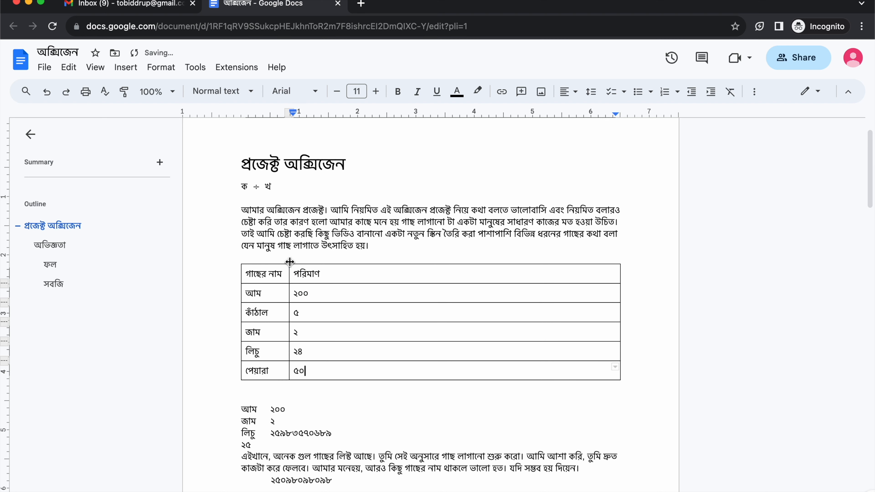
{"action": "left_click", "coordinate": [620, 267]}
{"action": "left_click_drag", "start_coordinate": [620, 268], "coordinate": [332, 266]}
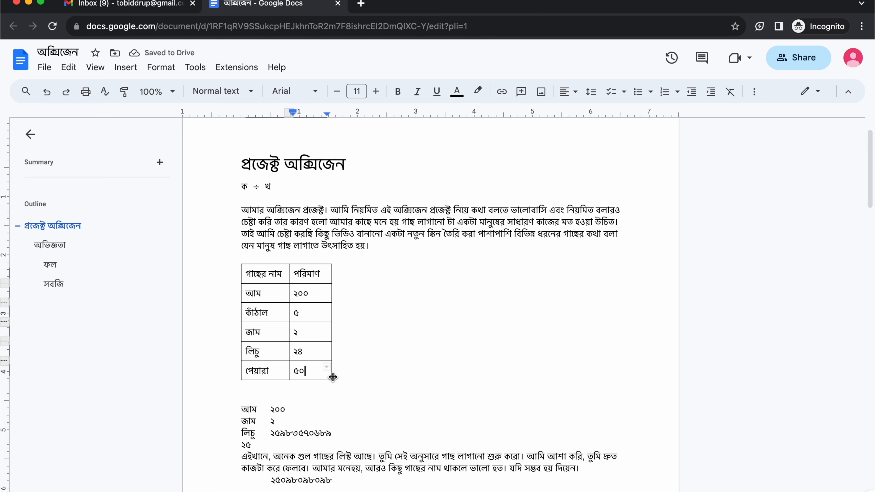
{"action": "left_click", "coordinate": [333, 266]}
{"action": "left_click_drag", "start_coordinate": [332, 266], "coordinate": [388, 269]}
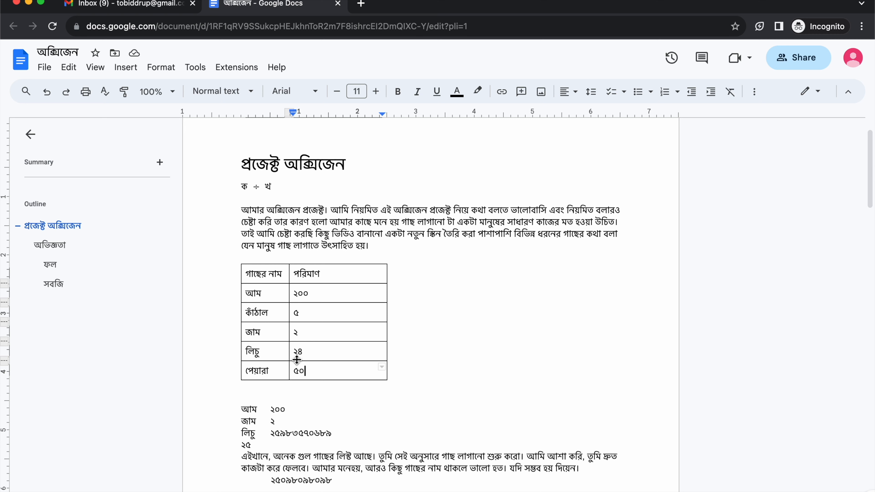
Distribute the table's columns so both have equal width.
{"action": "left_click", "coordinate": [246, 273]}
{"action": "left_click_drag", "start_coordinate": [247, 274], "coordinate": [370, 374]}
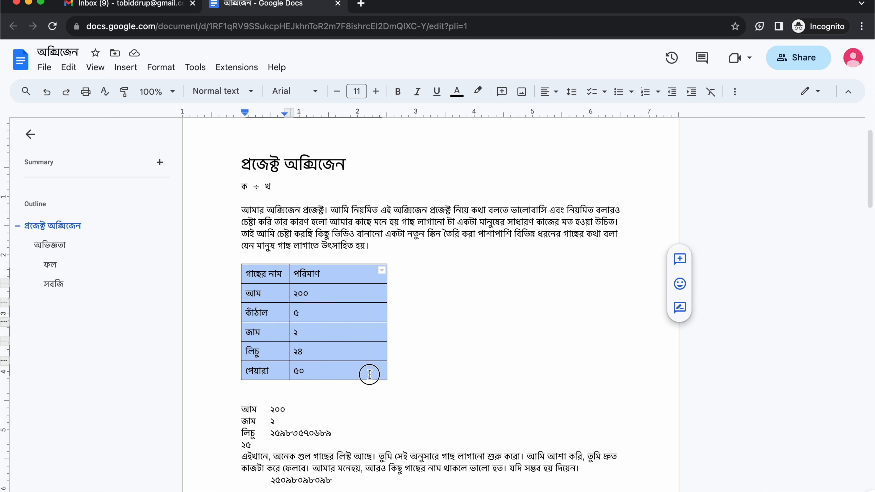
{"action": "left_click", "coordinate": [311, 315]}
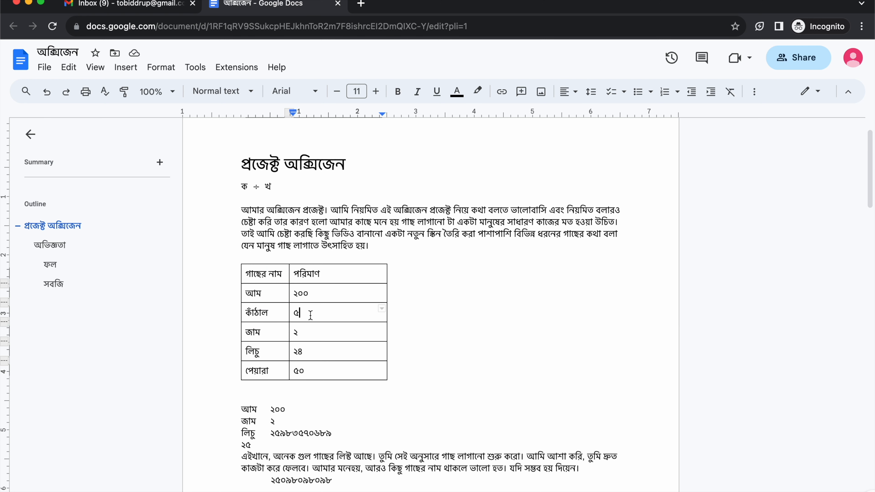
{"action": "right_click", "coordinate": [311, 316]}
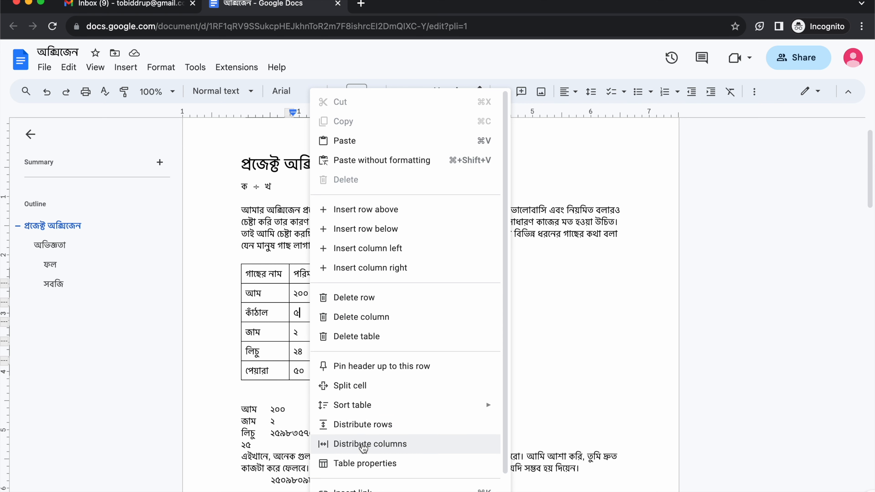
{"action": "left_click", "coordinate": [363, 447]}
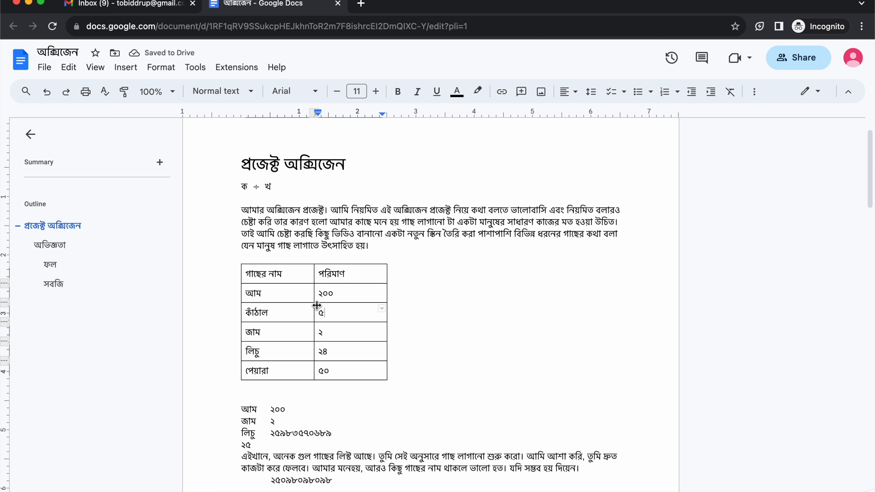
{"action": "left_click", "coordinate": [340, 375]}
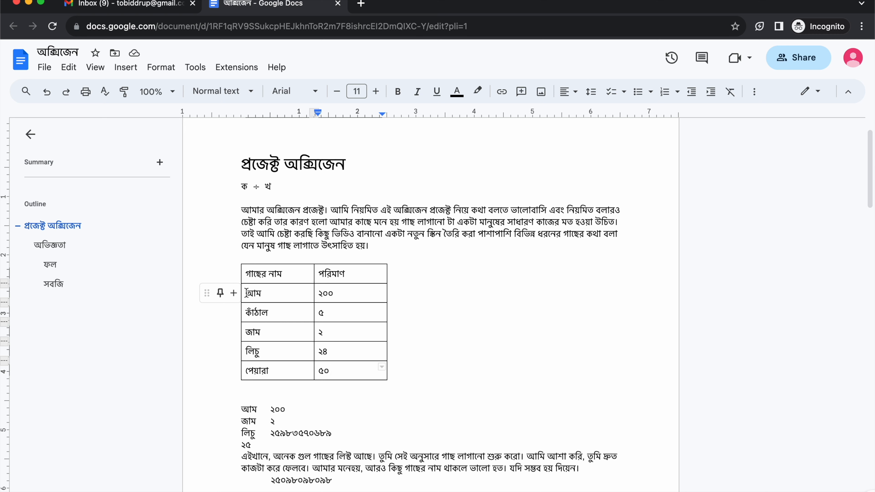
{"action": "left_click_drag", "start_coordinate": [246, 293], "coordinate": [380, 373]}
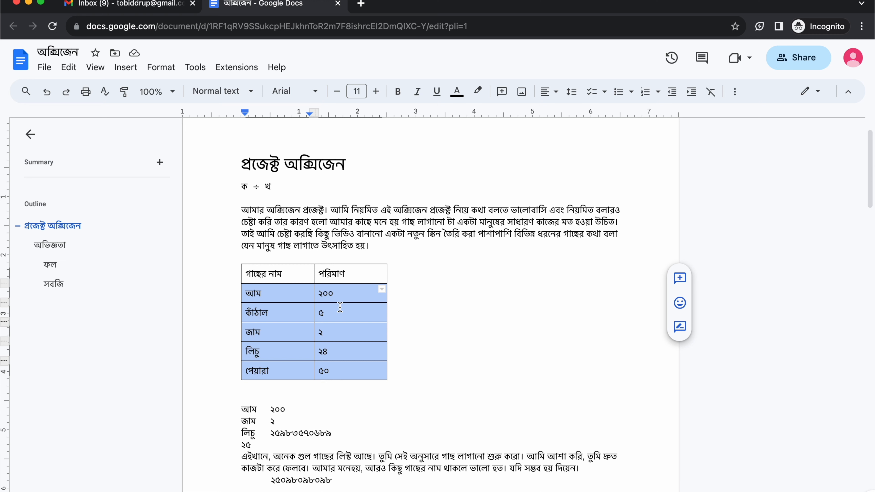
{"action": "left_click", "coordinate": [266, 274]}
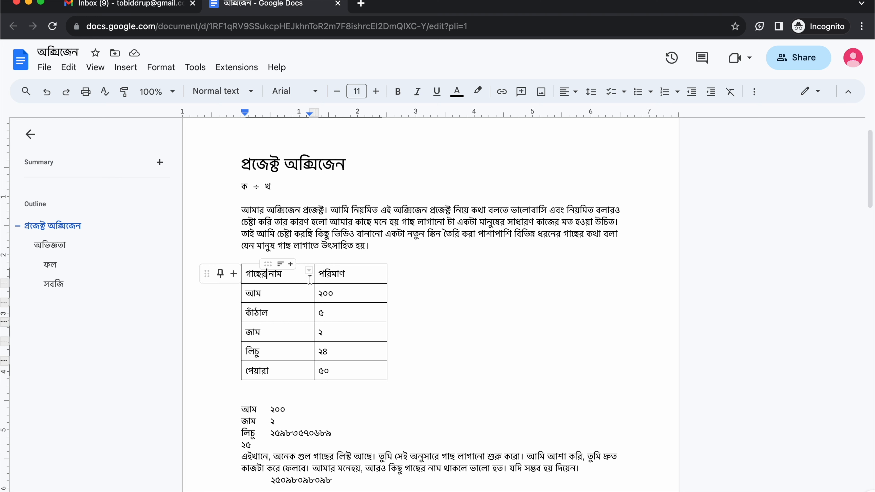
{"action": "left_click", "coordinate": [360, 276]}
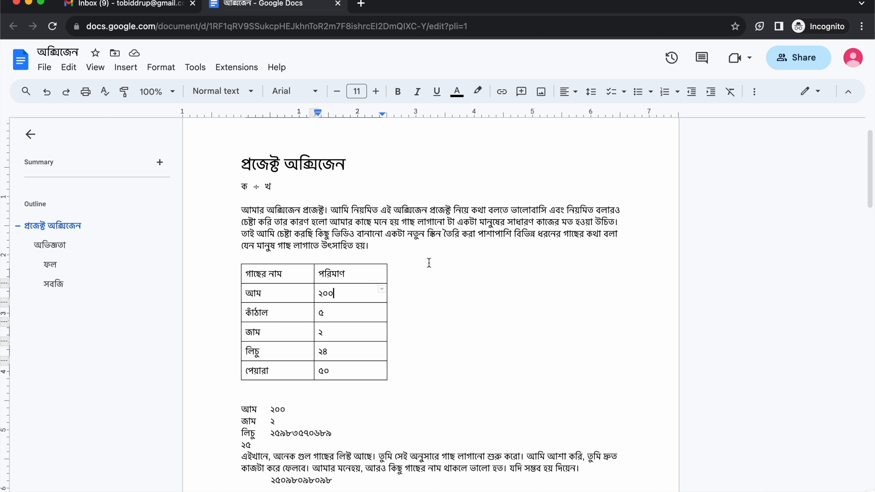
Insert a column to the right of the পরিমাণ column and give it the header বপনের সময়.
{"action": "right_click", "coordinate": [353, 296]}
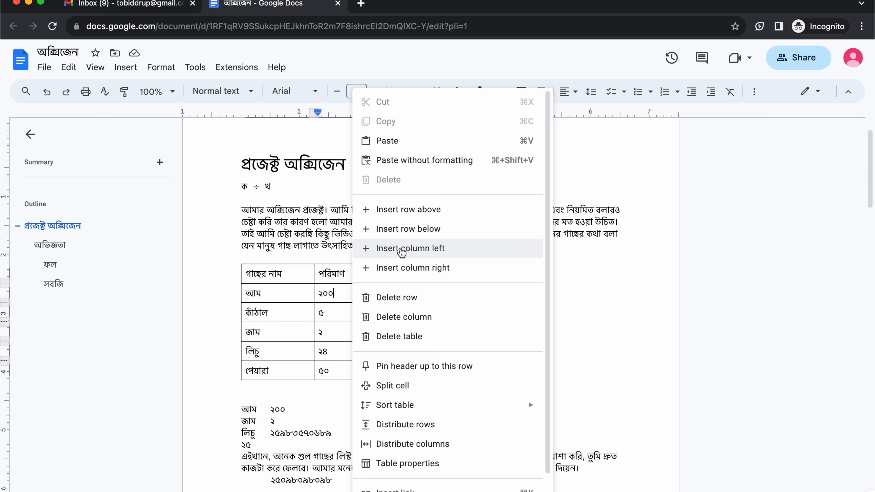
{"action": "left_click", "coordinate": [410, 269]}
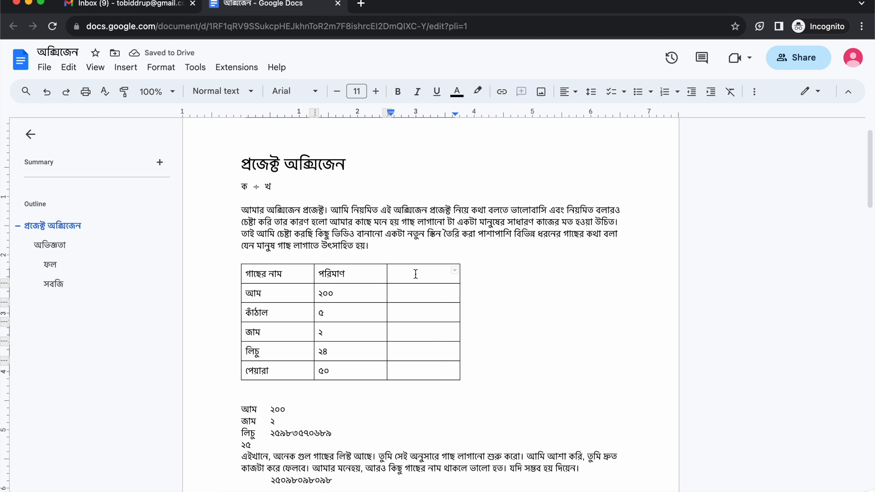
{"action": "type", "text": "বপনের "}
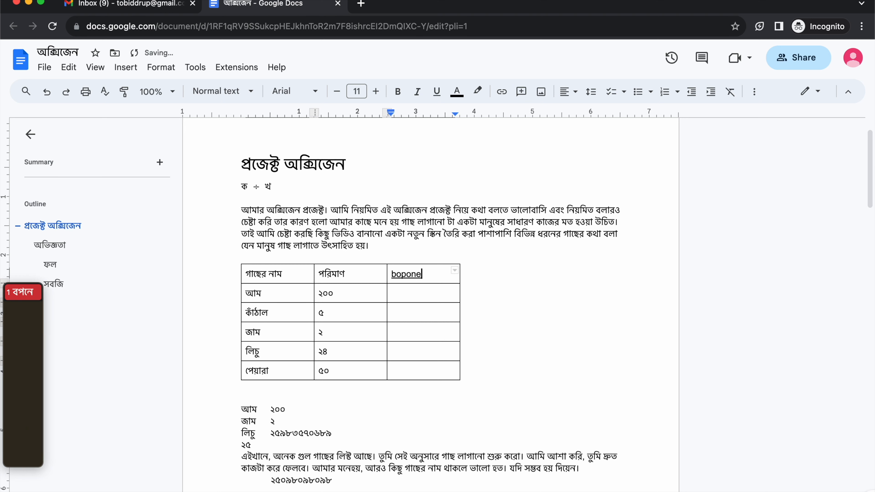
{"action": "type", "text": "সময়"}
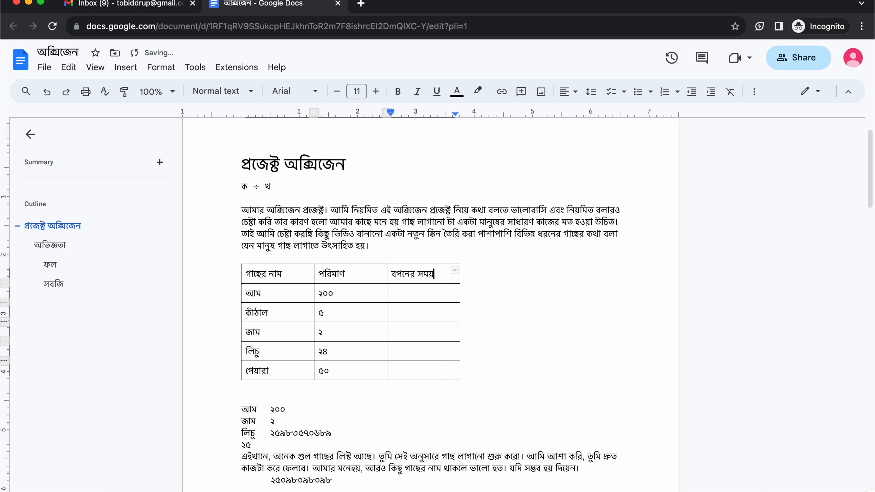
Fill the বপনের সময় column with জানুয়ারি for আম, ফেব্রুয়ারি for কাঁঠাল and মার্চ for জাম.
{"action": "key", "text": "Tab"}
{"action": "key", "text": "Tab"}
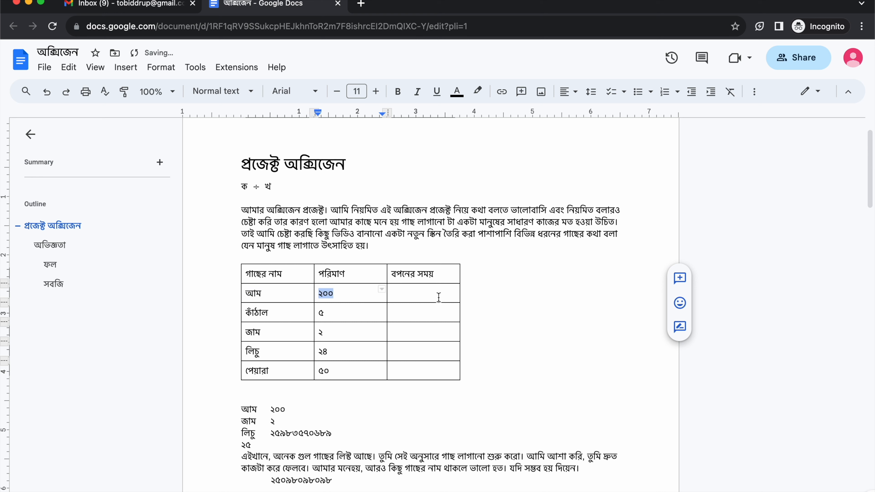
{"action": "key", "text": "Tab"}
{"action": "type", "text": "janu"}
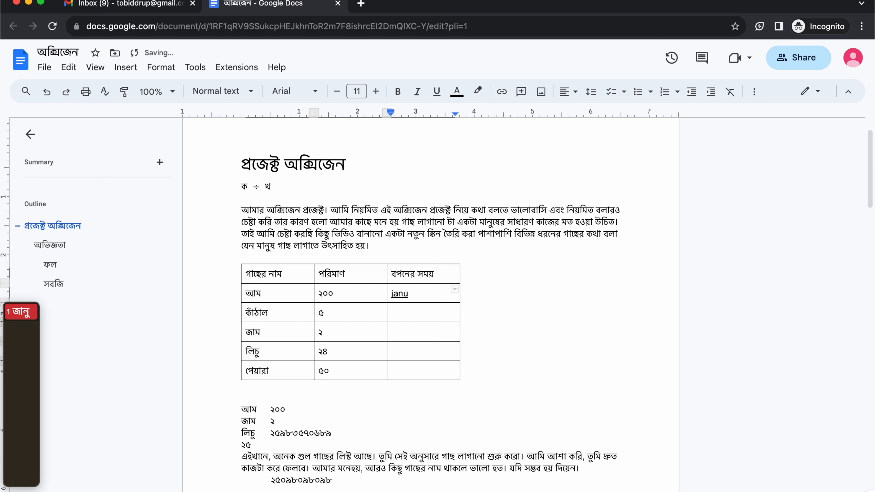
{"action": "type", "text": "ari"}
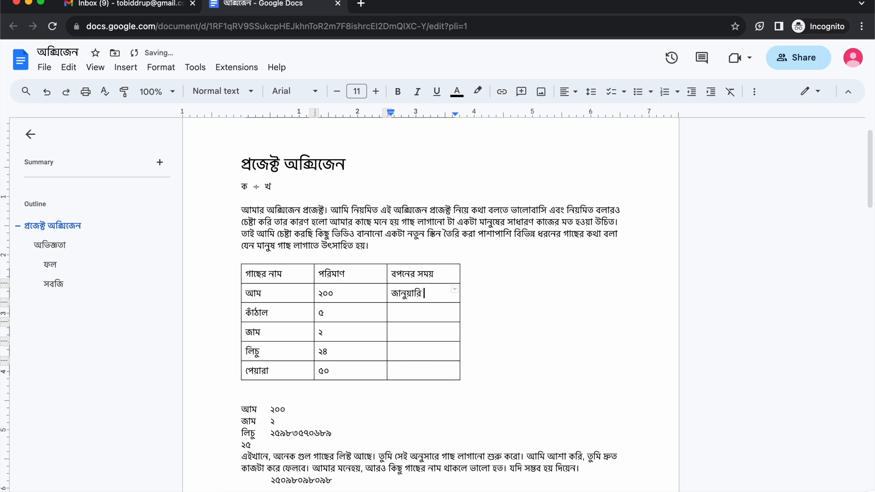
{"action": "key", "text": "Down"}
{"action": "type", "text": "febru"}
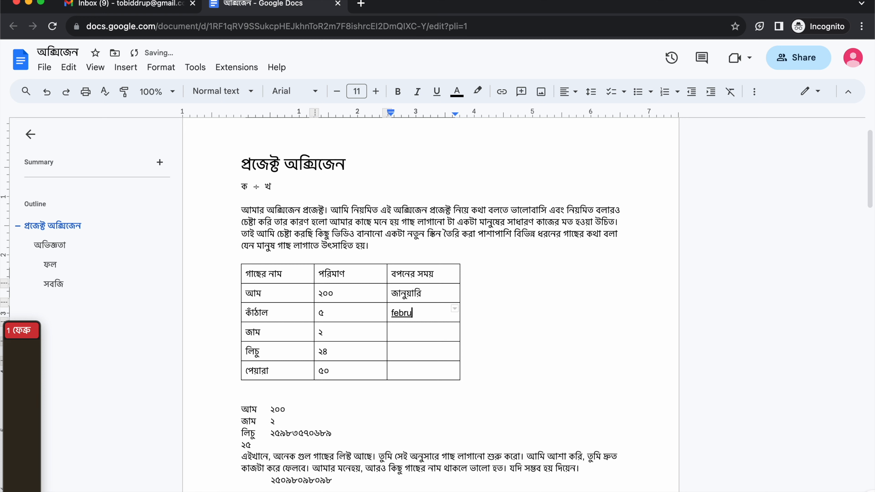
{"action": "type", "text": "ari"}
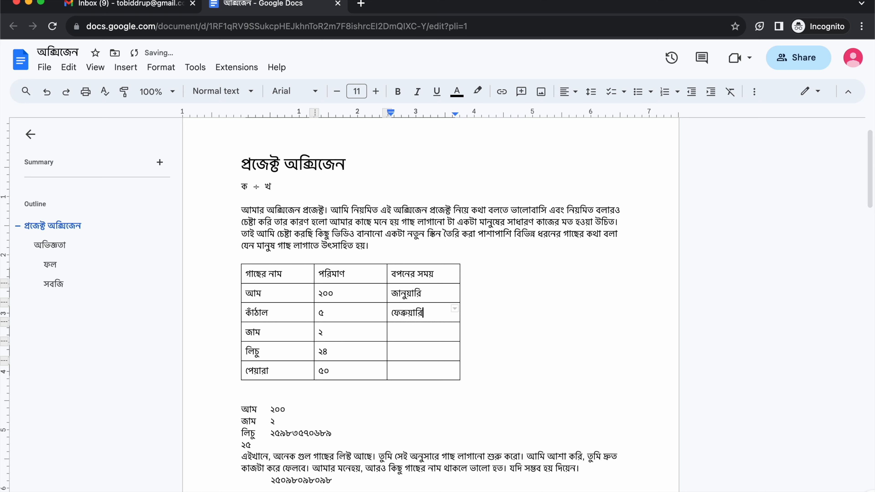
{"action": "key", "text": "Down"}
{"action": "type", "text": "march"}
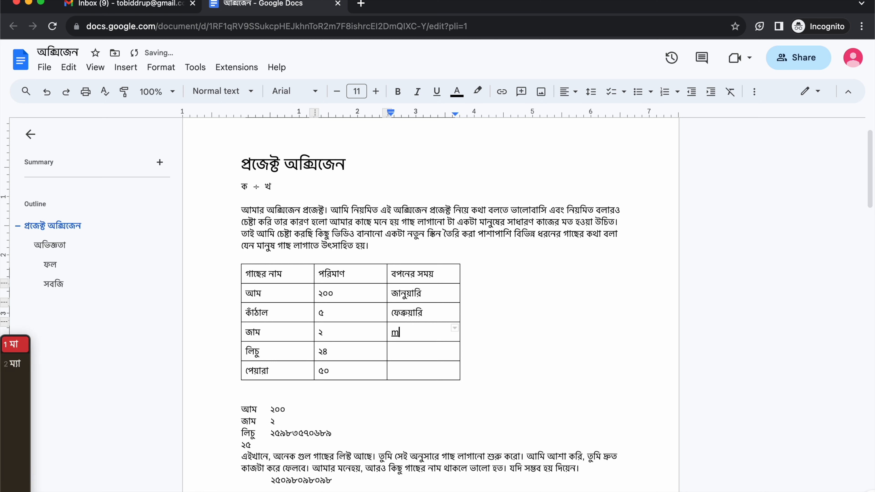
Enter the planting months এ্যাপ্রিল for লিচু and মে for পেয়ারা.
{"action": "key", "text": "Down"}
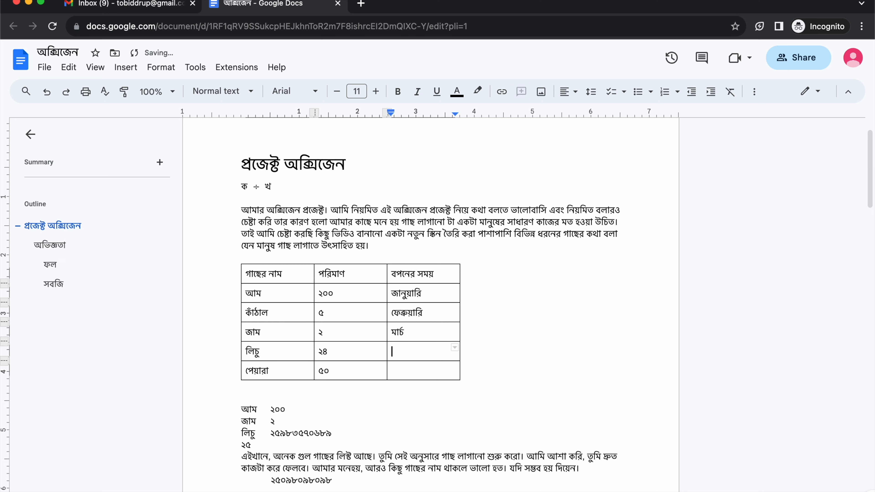
{"action": "type", "text": "eZapil"}
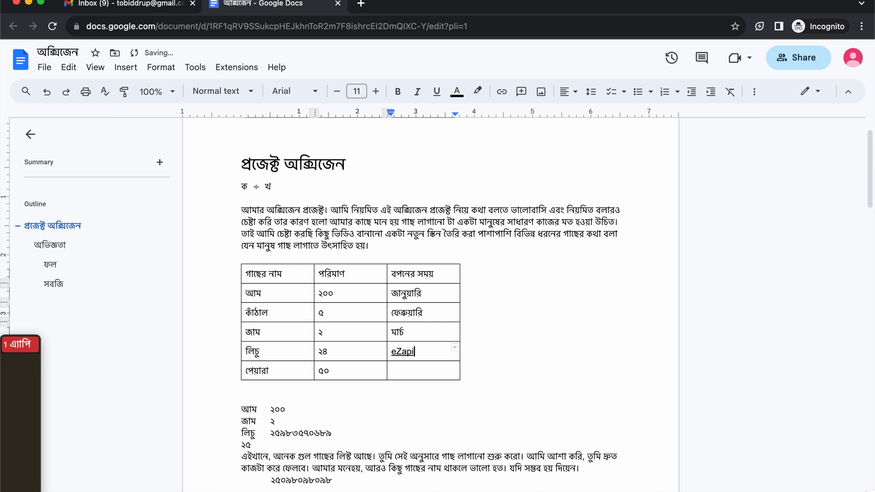
{"action": "key", "text": "BackSpace"}
{"action": "key", "text": "BackSpace"}
{"action": "type", "text": "ril"}
{"action": "left_click", "coordinate": [427, 375]}
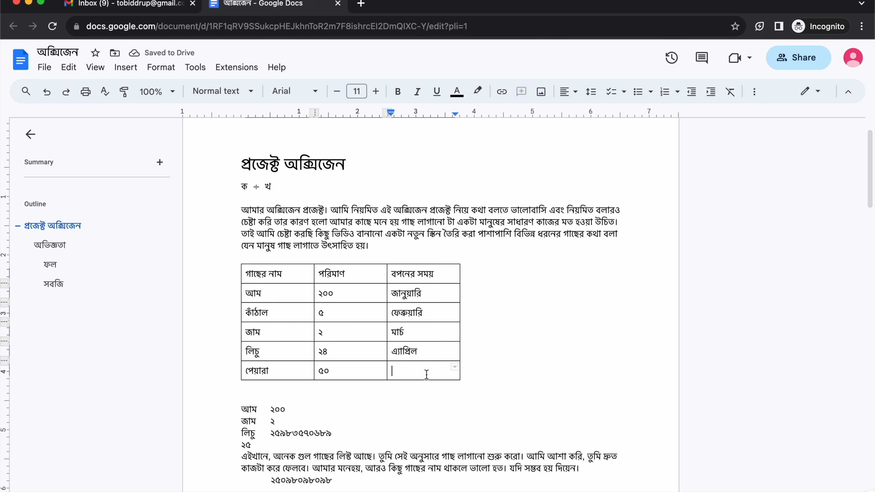
{"action": "type", "text": "me"}
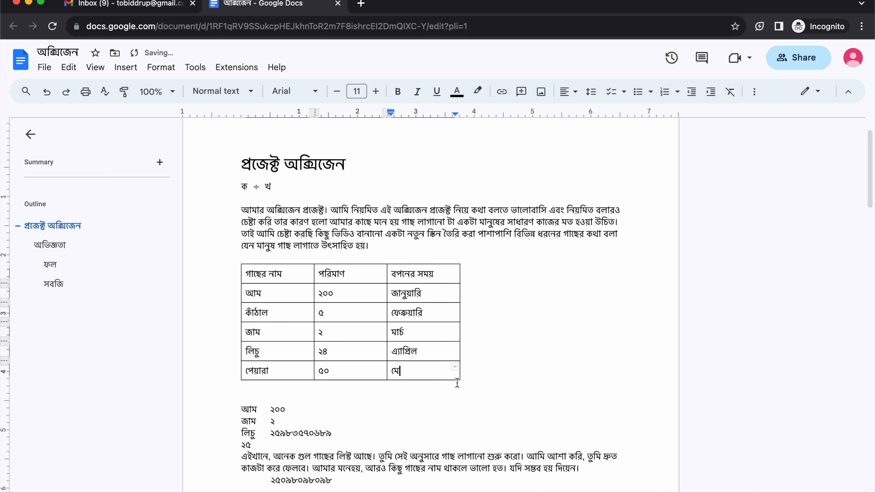
Make the table's পেয়ারা row taller, and distribute the rows so all have equal height.
{"action": "left_click_drag", "start_coordinate": [408, 381], "coordinate": [408, 405]}
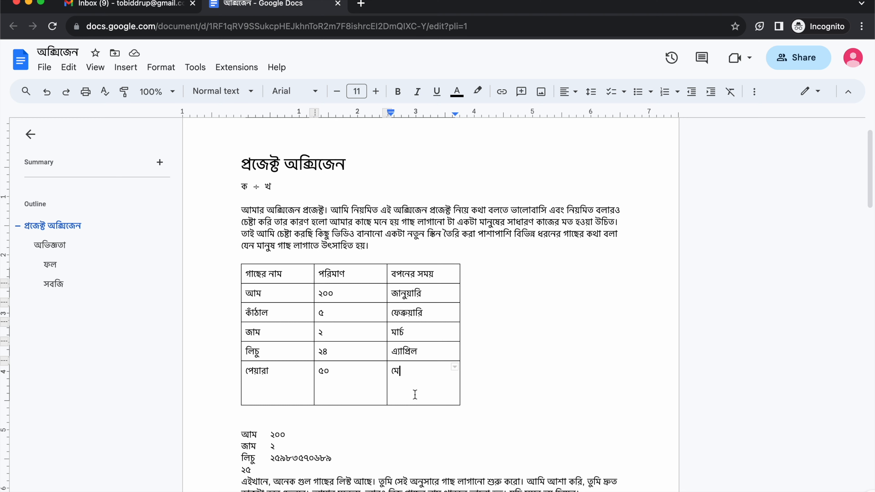
{"action": "mouse_move", "coordinate": [264, 275]}
{"action": "left_click", "coordinate": [344, 332]}
{"action": "right_click", "coordinate": [344, 333]}
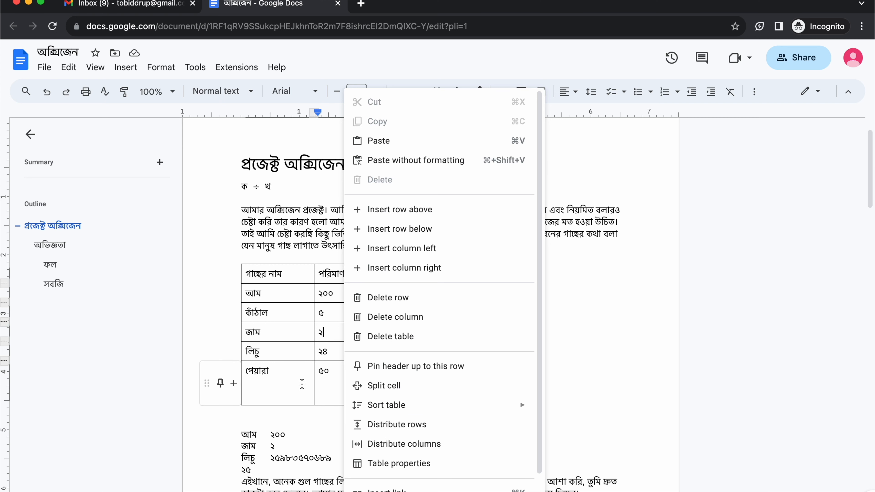
{"action": "left_click", "coordinate": [279, 389]}
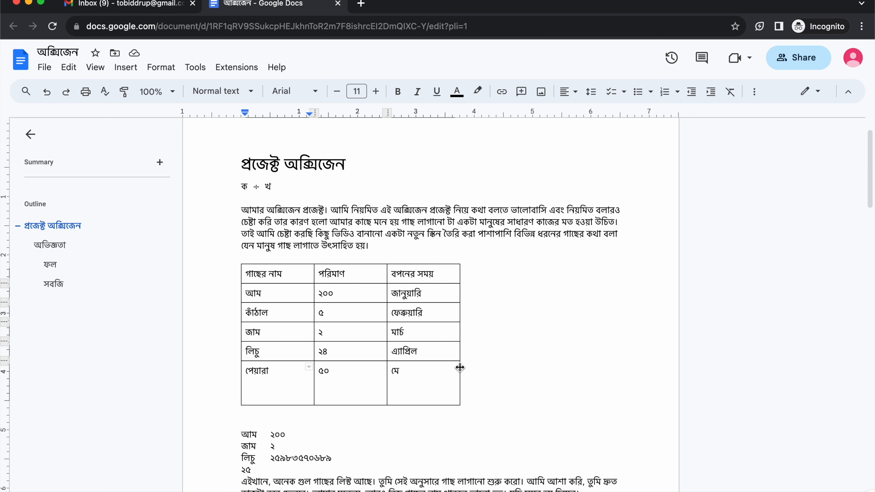
{"action": "left_click", "coordinate": [335, 332]}
{"action": "right_click", "coordinate": [335, 332]}
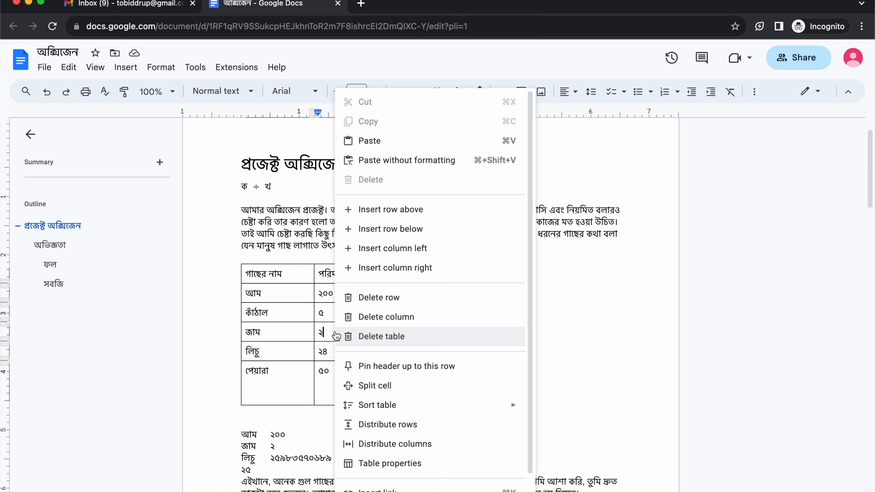
{"action": "left_click", "coordinate": [385, 427]}
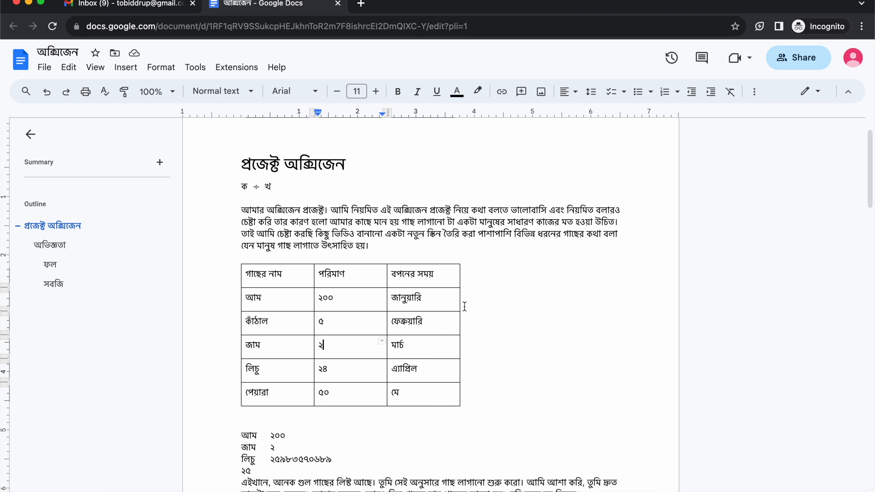
Widen the table to about 5.9 inches by stretching its last column, and distribute the three columns evenly.
{"action": "left_click_drag", "start_coordinate": [459, 269], "coordinate": [582, 269]}
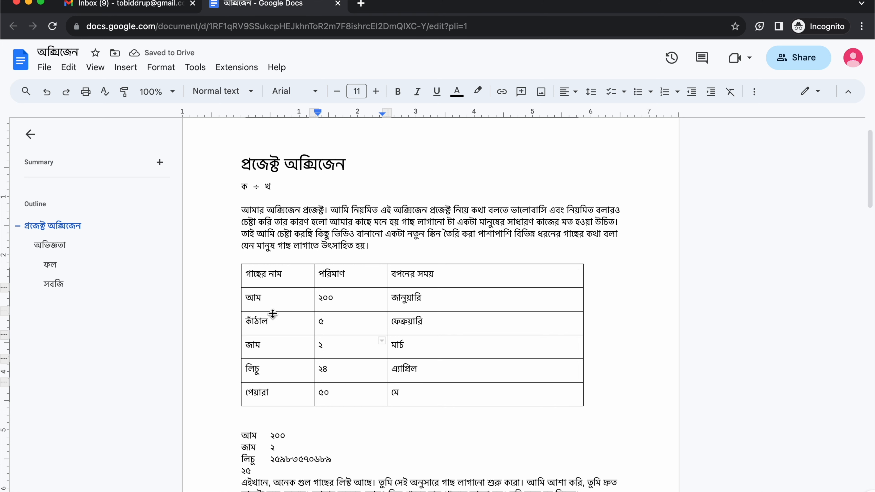
{"action": "right_click", "coordinate": [366, 300]}
{"action": "left_click", "coordinate": [346, 342]}
{"action": "left_click", "coordinate": [352, 299]}
{"action": "right_click", "coordinate": [353, 304]}
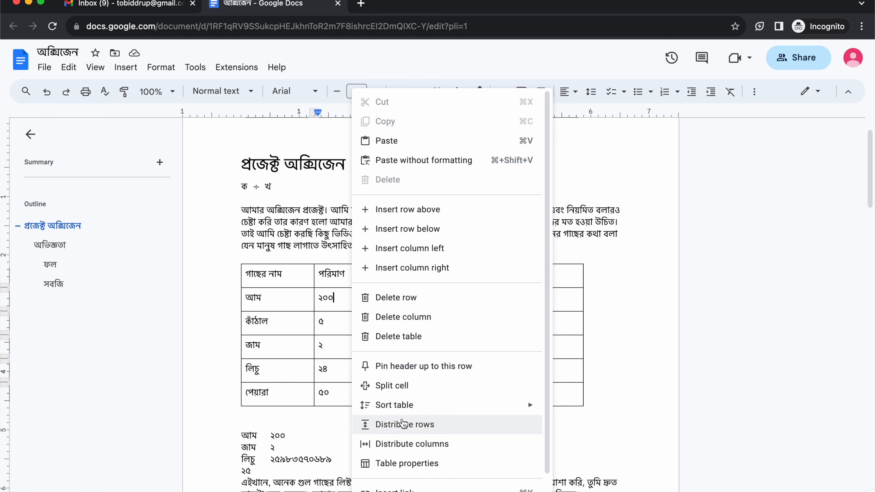
{"action": "left_click", "coordinate": [406, 443]}
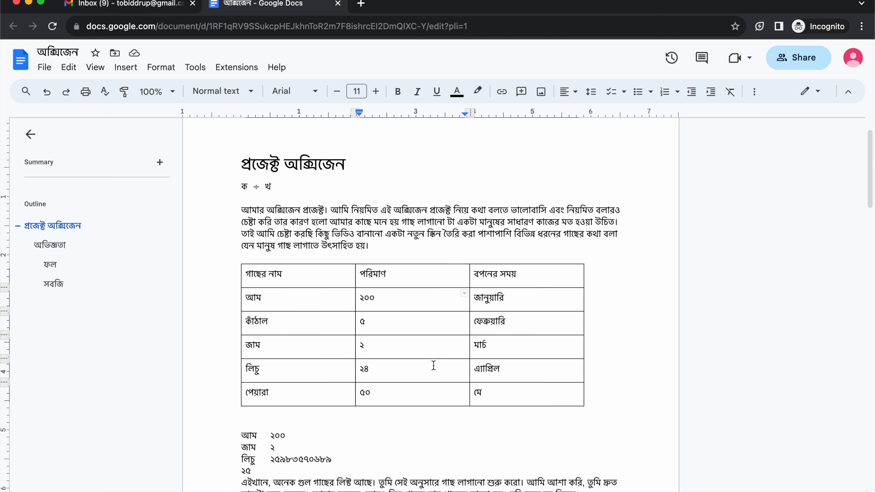
{"action": "left_click", "coordinate": [303, 277]}
{"action": "scroll", "coordinate": [303, 277], "scroll_direction": "up", "scroll_amount": 1}
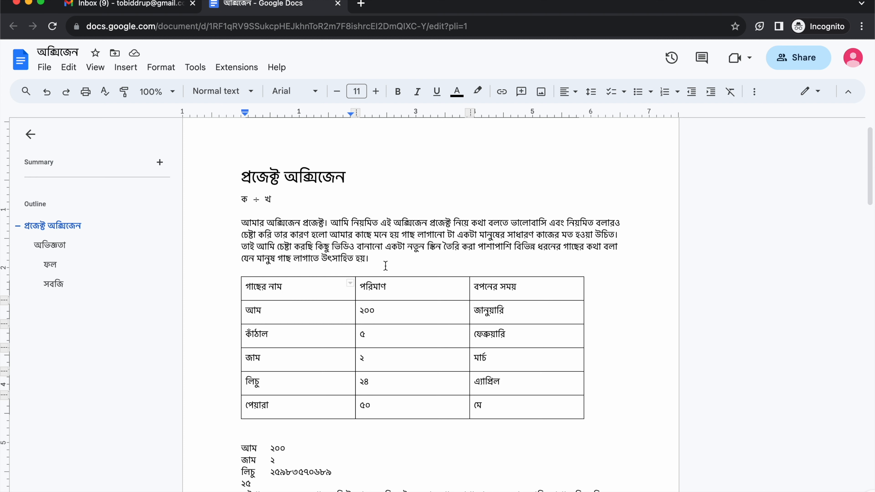
{"action": "right_click", "coordinate": [302, 292]}
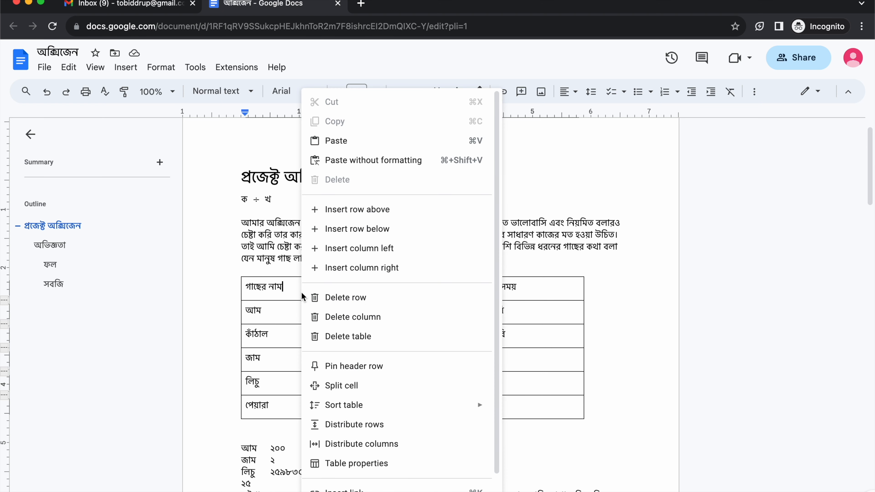
{"action": "left_click", "coordinate": [283, 292]}
Add a new line with the text অক্সিজেন between the introductory paragraph and the table.
{"action": "left_click", "coordinate": [379, 259]}
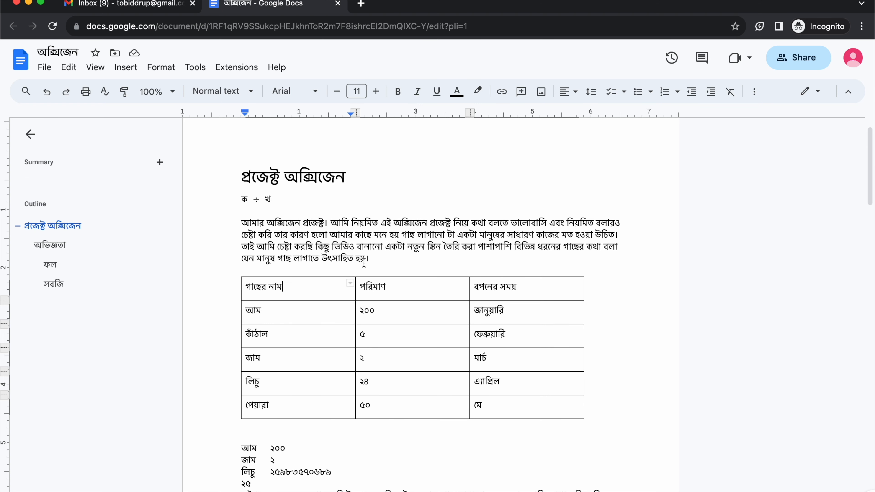
{"action": "key", "text": "Return"}
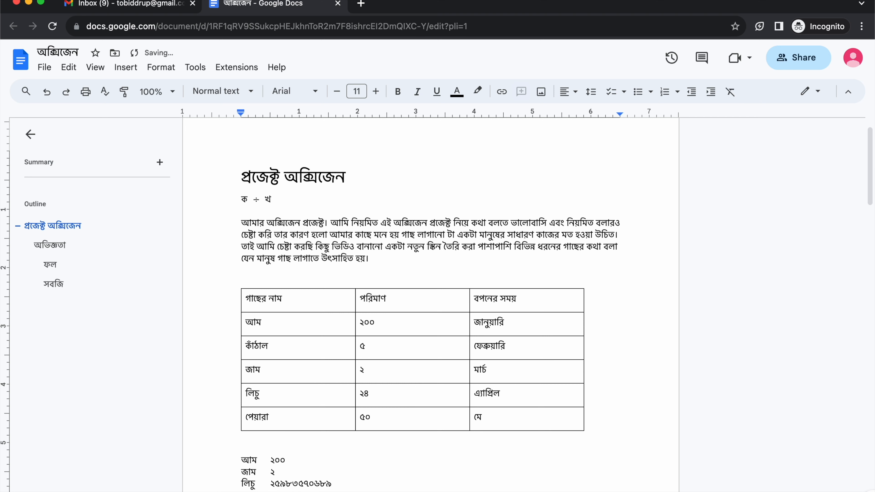
{"action": "type", "text": "ox"}
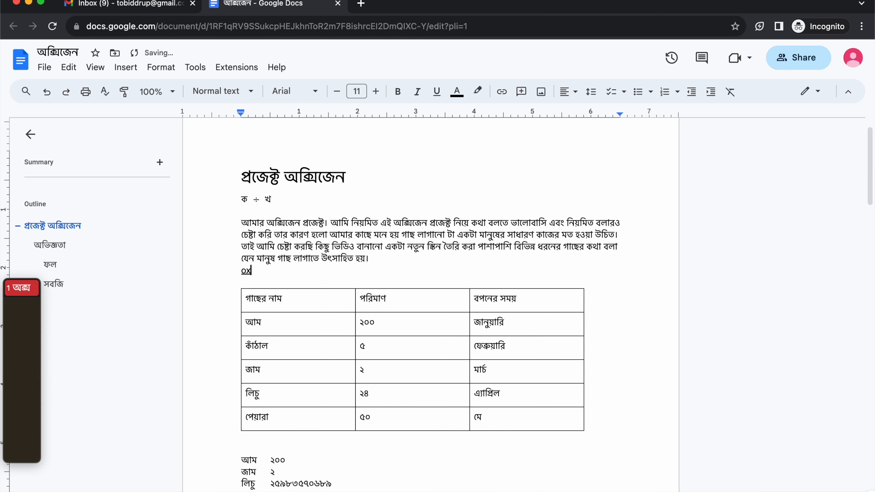
{"action": "type", "text": "ijen prej"}
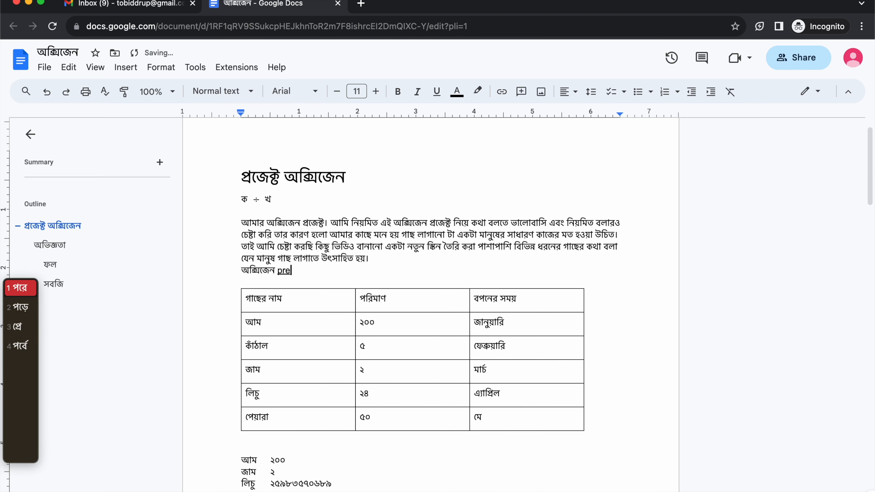
{"action": "key", "text": "BackSpace"}
{"action": "key", "text": "BackSpace"}
{"action": "key", "text": "BackSpace"}
{"action": "key", "text": "BackSpace"}
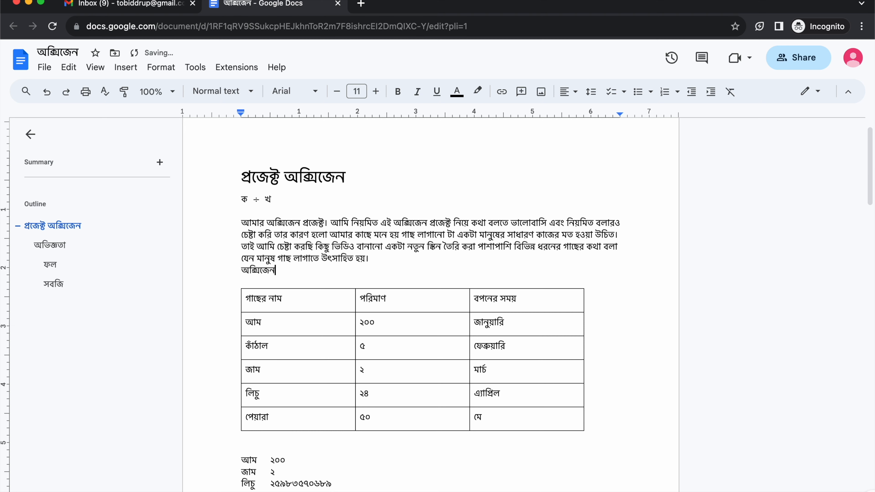
Format the অক্সিজেন line above the table as Heading 3.
{"action": "key", "text": "Right"}
{"action": "key", "text": "shift+Down"}
{"action": "key", "text": "shift+Left"}
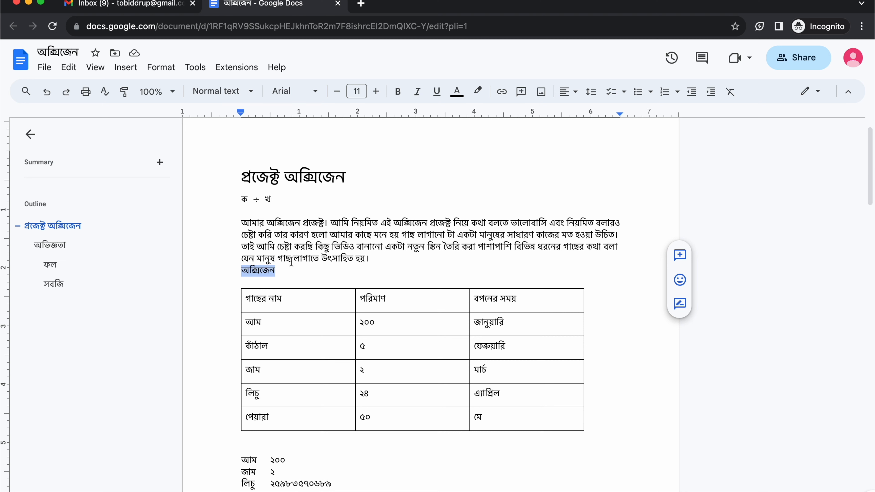
{"action": "key", "text": "super+alt+3"}
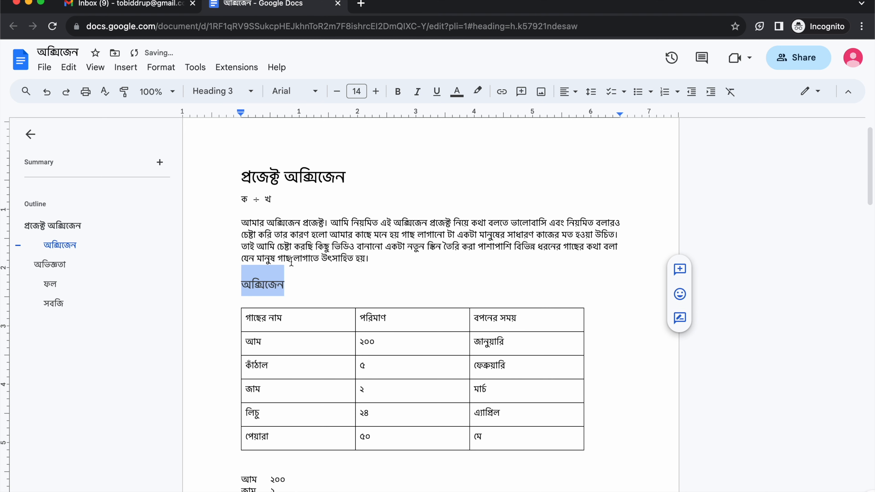
Change the অক্সিজেন heading above the table to Heading 2 and center it.
{"action": "key", "text": "super+alt+2"}
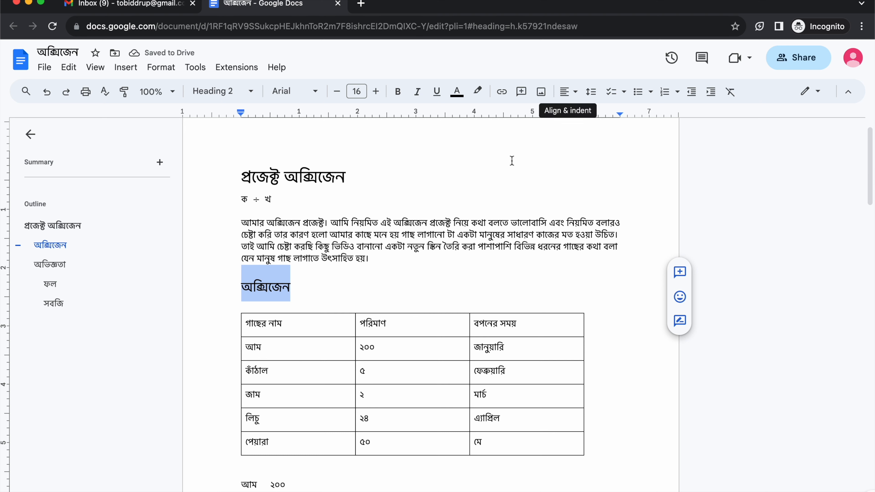
{"action": "left_click", "coordinate": [567, 92]}
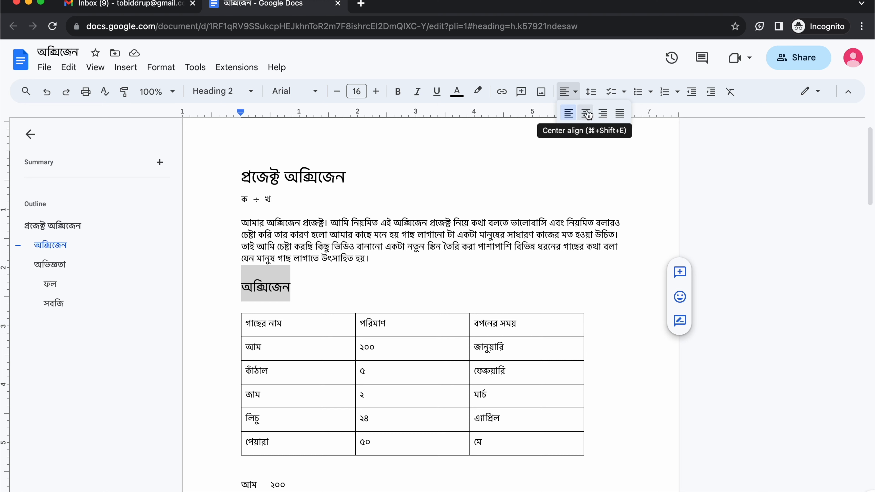
{"action": "left_click", "coordinate": [587, 114]}
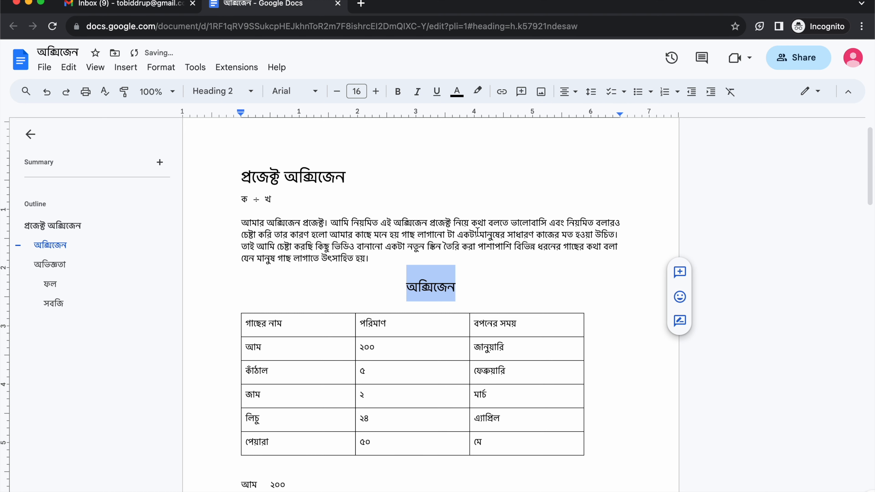
{"action": "left_click", "coordinate": [448, 290]}
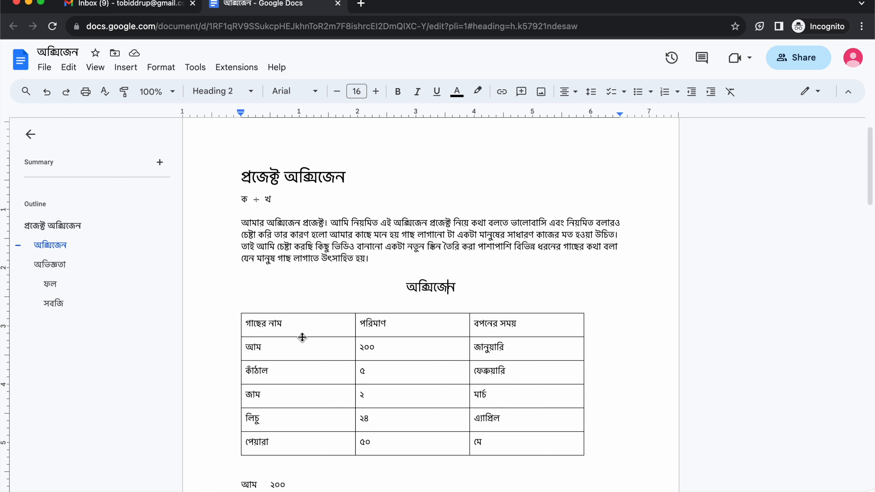
Insert a row above the table's গাছের নাম header row, try merging its three cells, and undo the merge.
{"action": "left_click", "coordinate": [307, 325]}
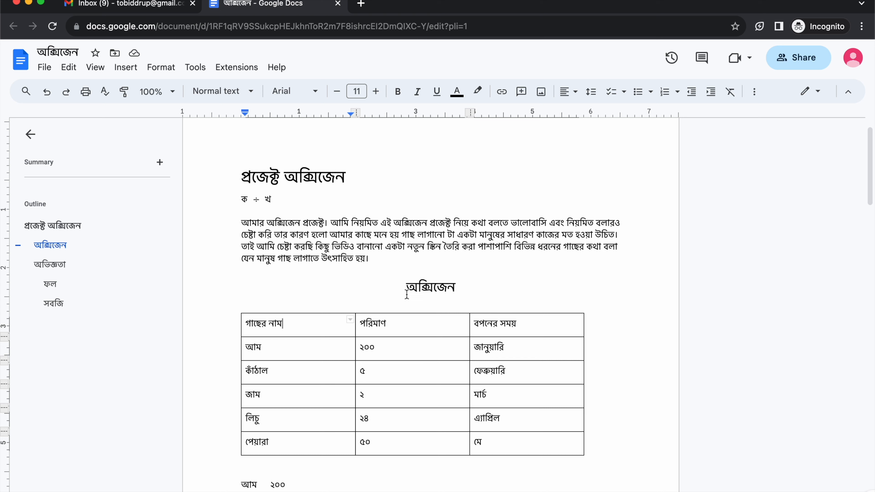
{"action": "right_click", "coordinate": [319, 330]}
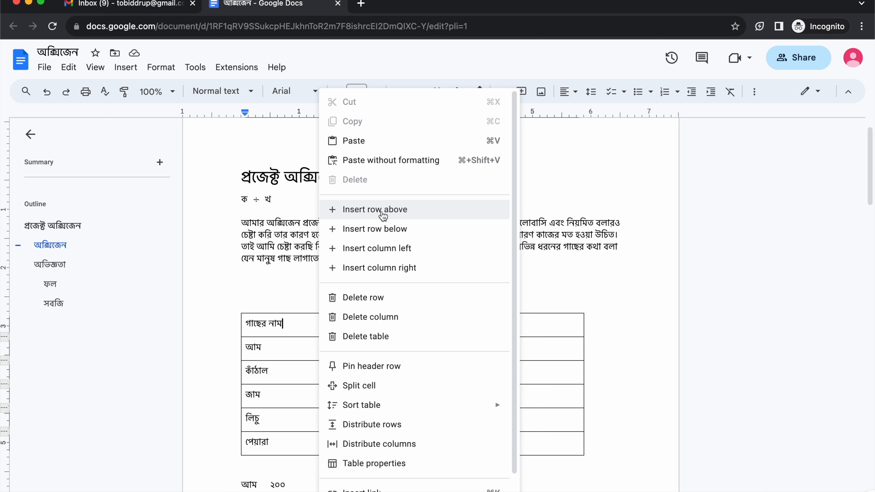
{"action": "left_click", "coordinate": [382, 216]}
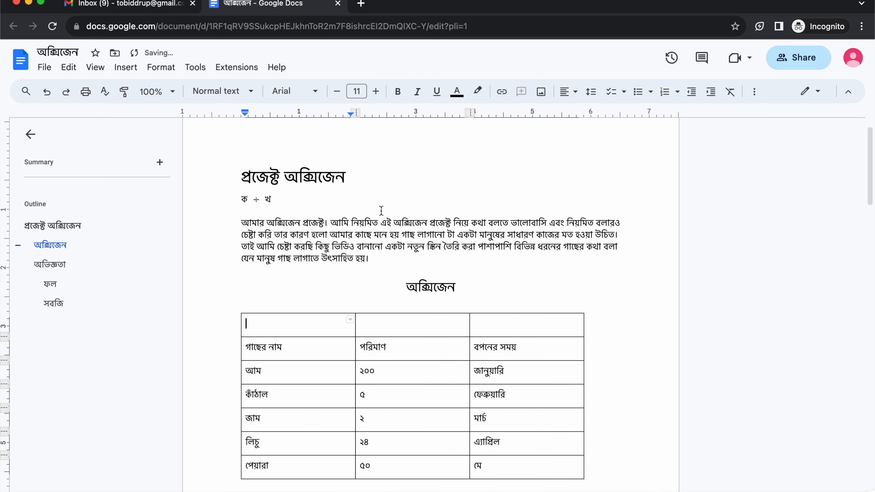
{"action": "left_click_drag", "start_coordinate": [307, 330], "coordinate": [502, 328]}
{"action": "right_click", "coordinate": [493, 323]}
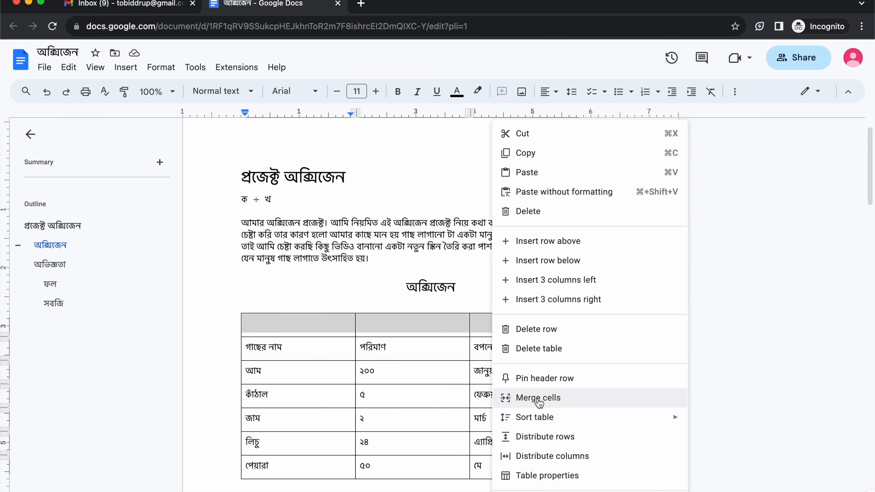
{"action": "left_click", "coordinate": [538, 399]}
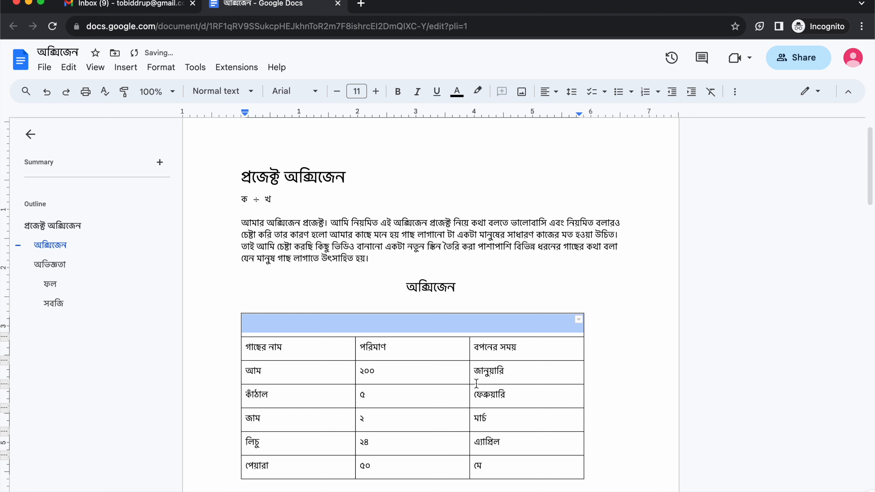
{"action": "left_click", "coordinate": [372, 324]}
{"action": "key", "text": "ctrl+z"}
Try merging the first two cells of the empty top row, and undo both the merge and the row insertion.
{"action": "left_click", "coordinate": [388, 330]}
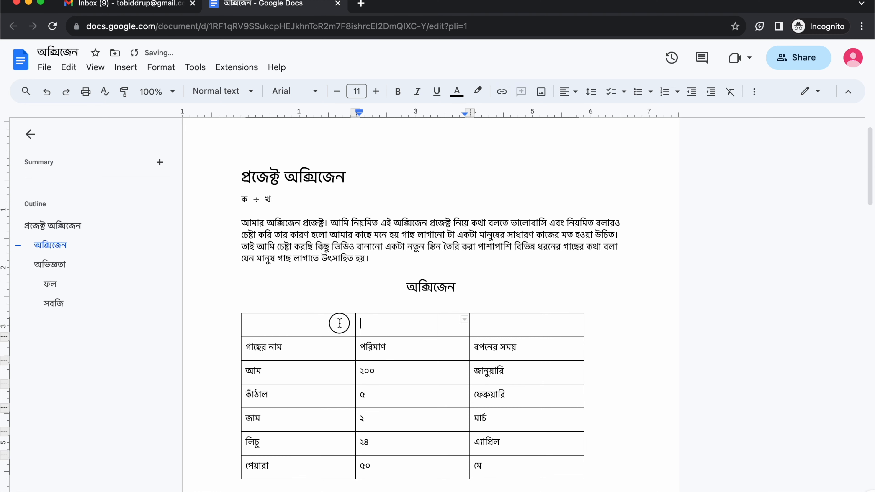
{"action": "left_click_drag", "start_coordinate": [342, 325], "coordinate": [308, 326]}
{"action": "right_click", "coordinate": [310, 327]}
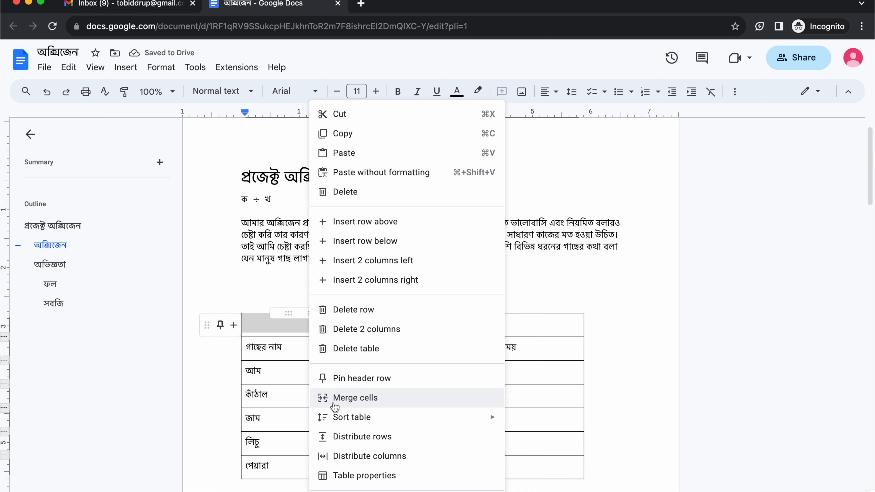
{"action": "left_click", "coordinate": [335, 399]}
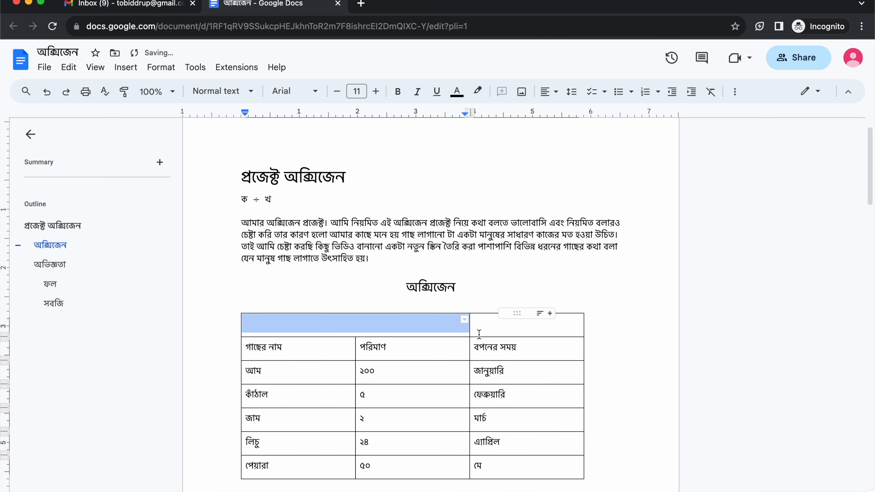
{"action": "left_click", "coordinate": [425, 332]}
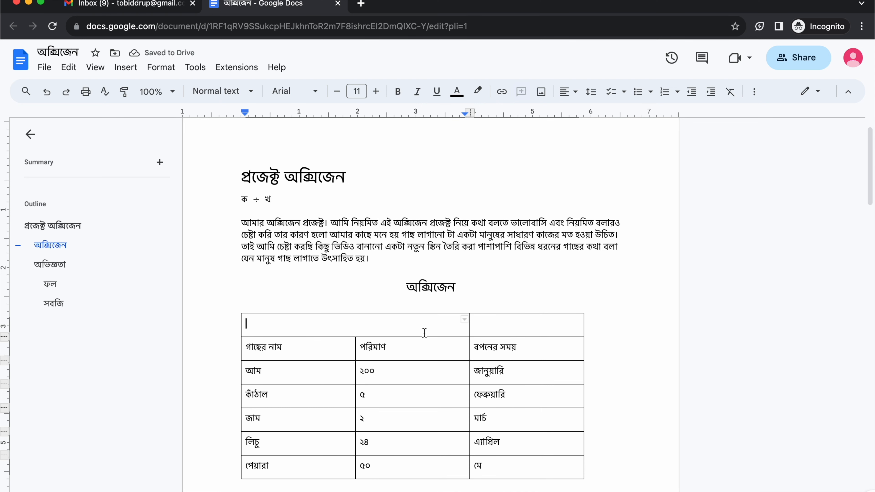
{"action": "key", "text": "super+z"}
{"action": "key", "text": "super+z"}
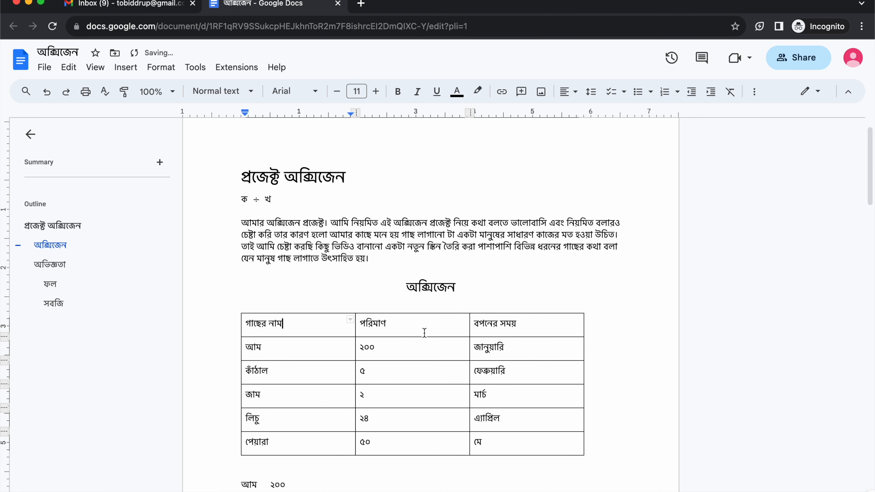
Insert a row above the table's গাছের নাম header row and merge its three cells into one.
{"action": "right_click", "coordinate": [327, 335]}
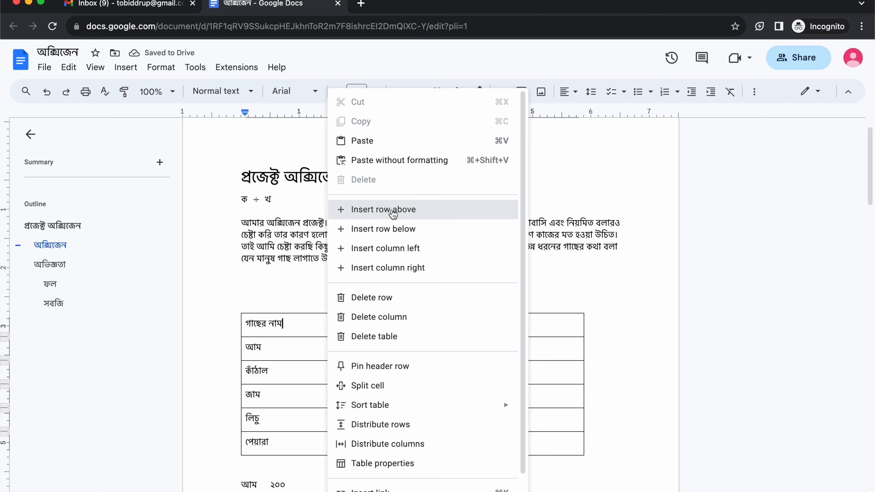
{"action": "left_click", "coordinate": [396, 209]}
{"action": "left_click", "coordinate": [298, 325]}
{"action": "left_click_drag", "start_coordinate": [298, 325], "coordinate": [565, 323]}
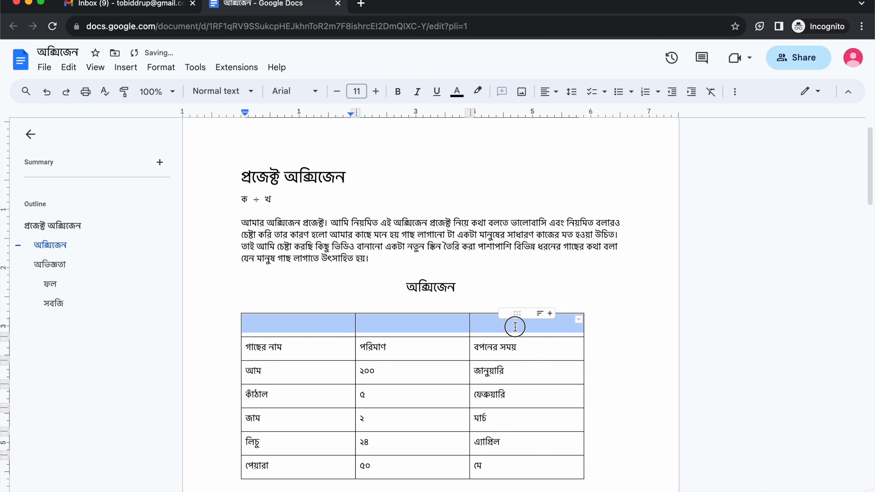
{"action": "right_click", "coordinate": [515, 326]}
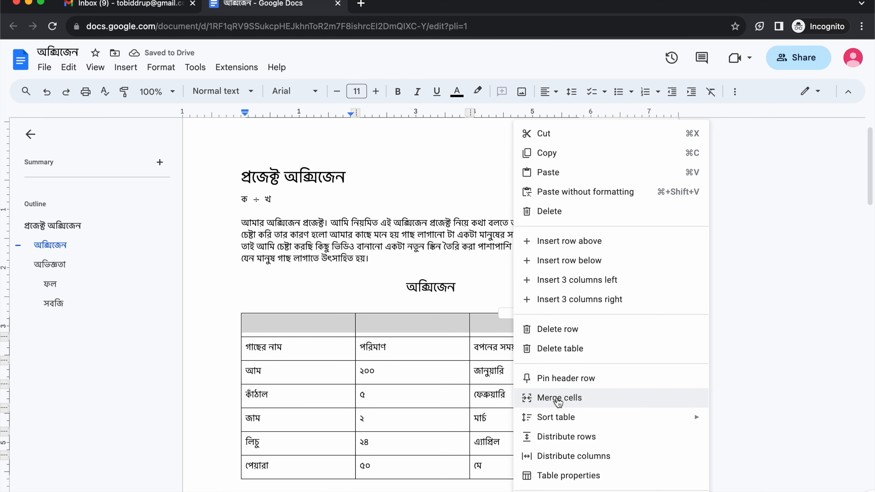
{"action": "left_click", "coordinate": [555, 397]}
Enter অক্সিজেন in the merged top row of the table, and make it centered and bold.
{"action": "left_click", "coordinate": [411, 328]}
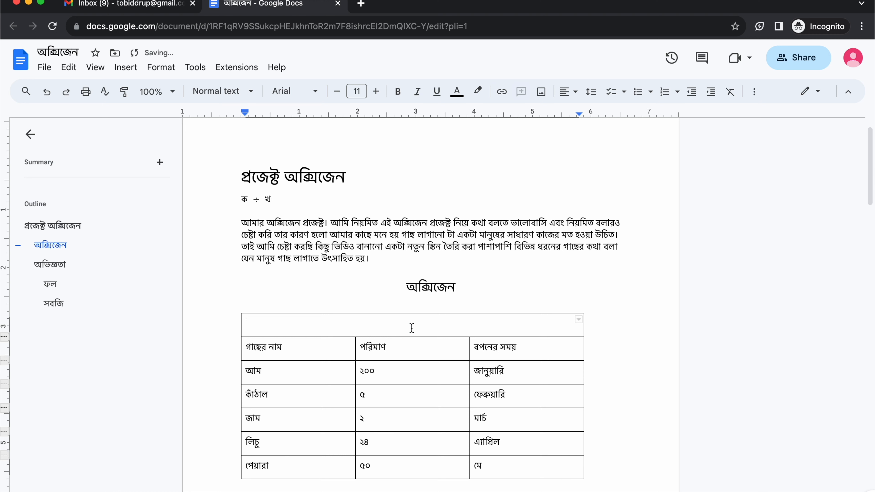
{"action": "type", "text": "অক্সিজেন"}
{"action": "left_click_drag", "start_coordinate": [299, 326], "coordinate": [246, 324]}
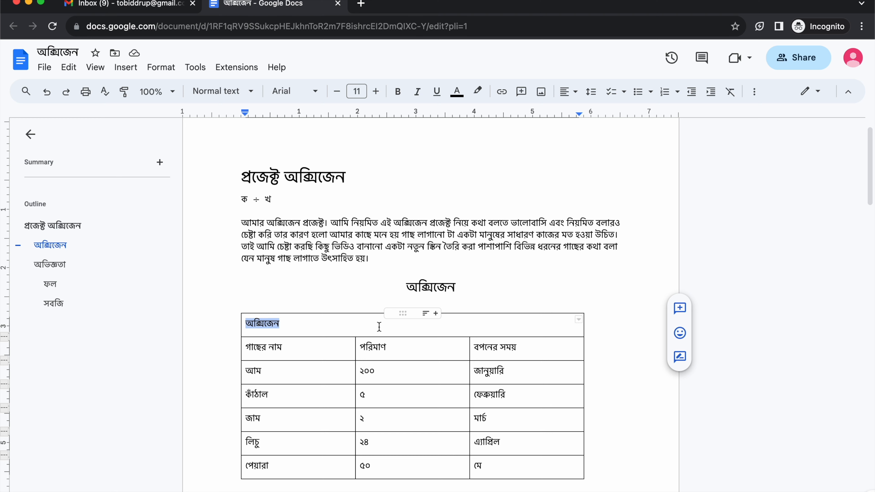
{"action": "key", "text": "super+shift+e"}
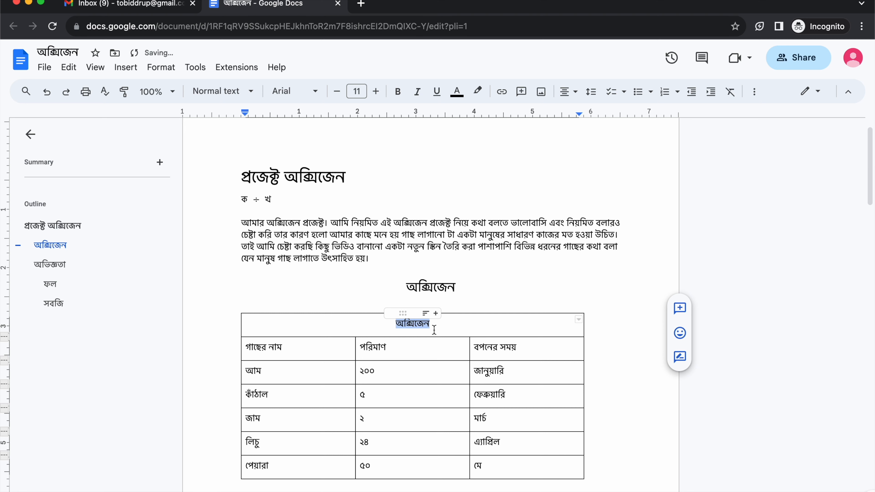
{"action": "key", "text": "super+b"}
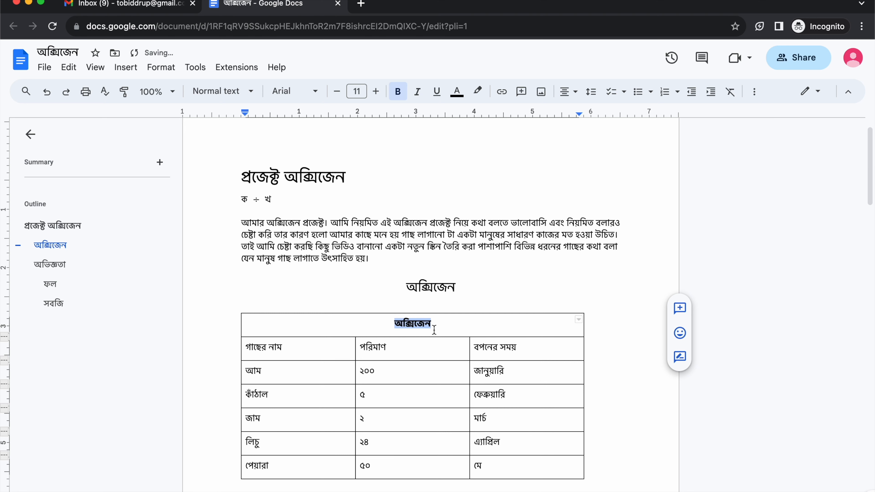
Highlight the অক্সিজেন title in the table's top row in yellow.
{"action": "left_click", "coordinate": [478, 91]}
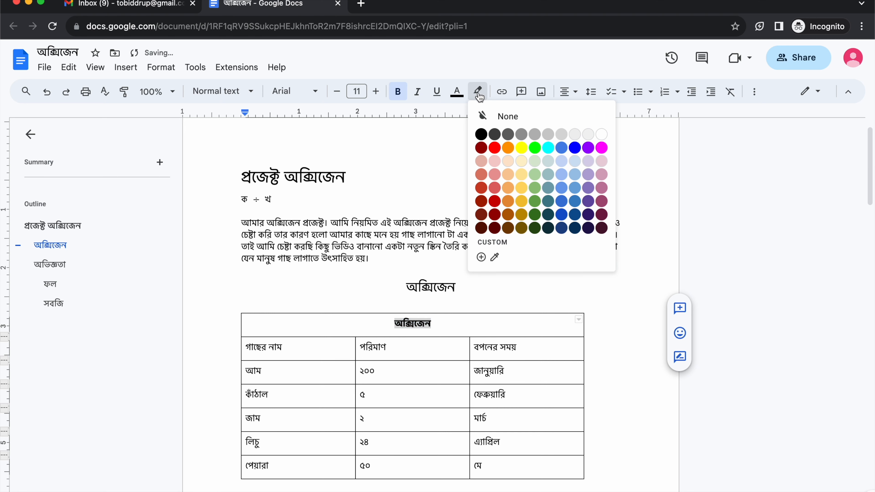
{"action": "left_click", "coordinate": [522, 148]}
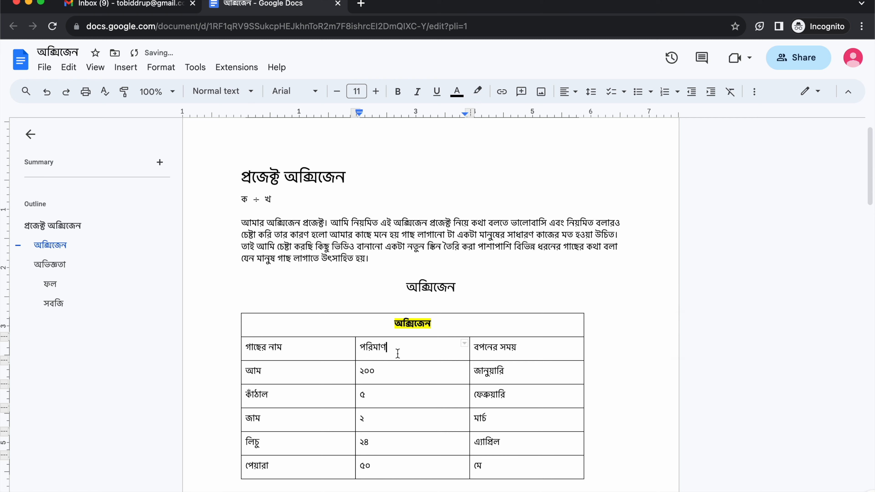
Set the highlight of the অক্সিজেন title in the table's top row to light green.
{"action": "left_click", "coordinate": [436, 326]}
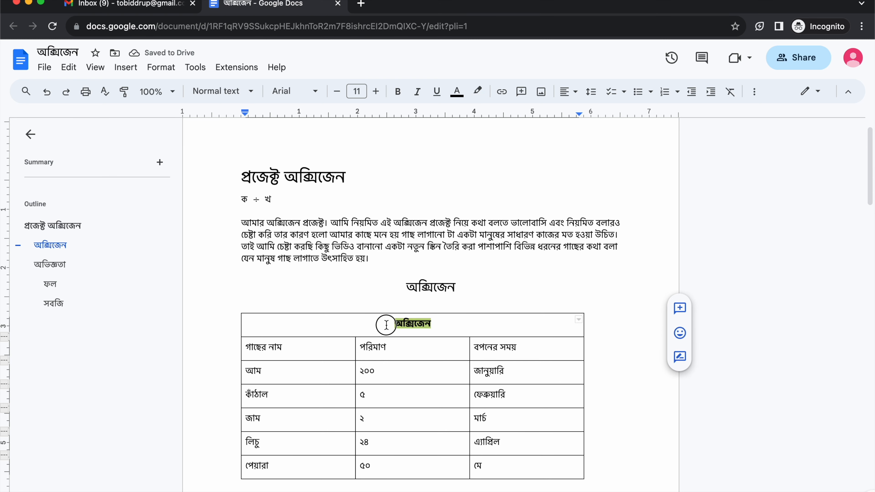
{"action": "left_click_drag", "start_coordinate": [383, 324], "coordinate": [431, 324]}
{"action": "left_click", "coordinate": [478, 91]}
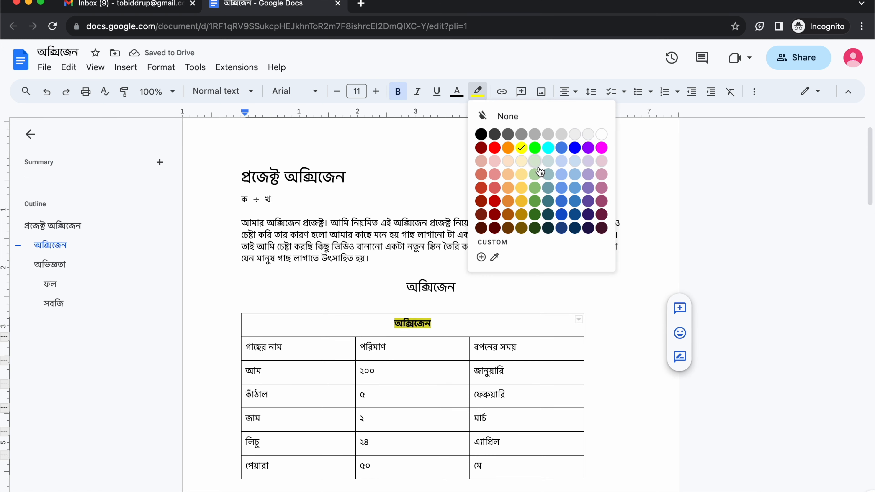
{"action": "left_click", "coordinate": [535, 175]}
{"action": "left_click", "coordinate": [417, 342]}
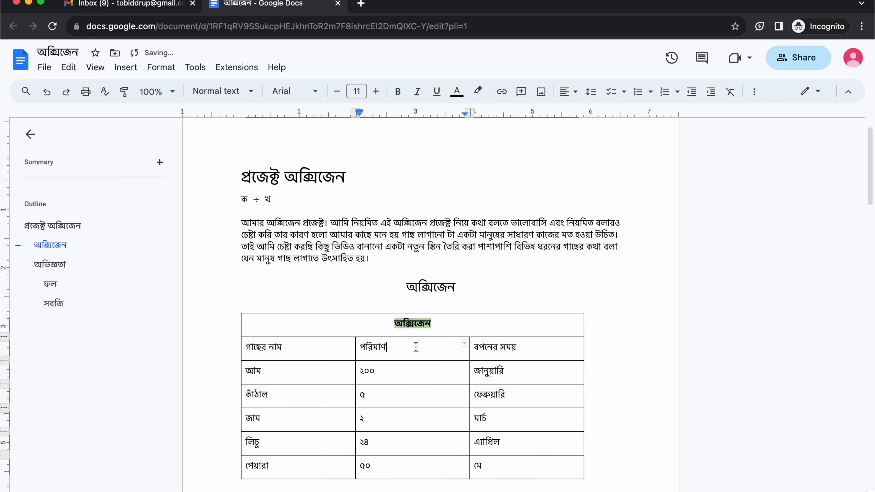
{"action": "left_click", "coordinate": [435, 327]}
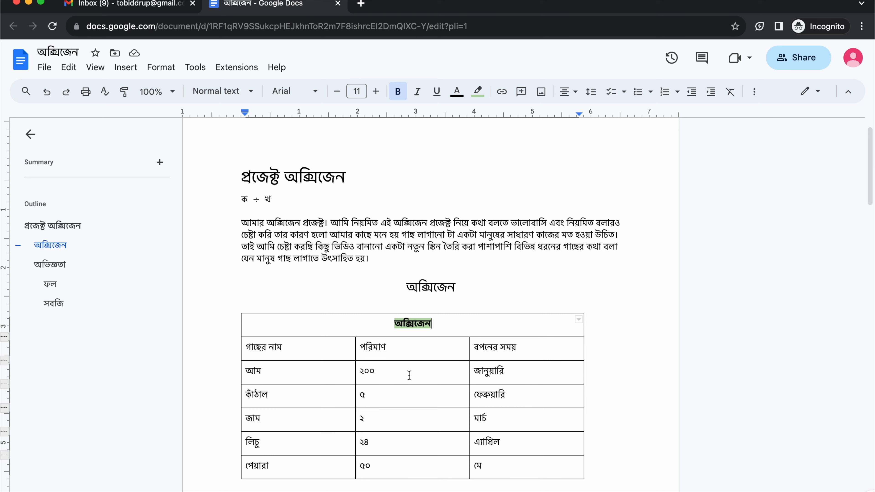
{"action": "mouse_move", "coordinate": [344, 373]}
{"action": "scroll", "coordinate": [344, 374], "scroll_direction": "down", "scroll_amount": 3}
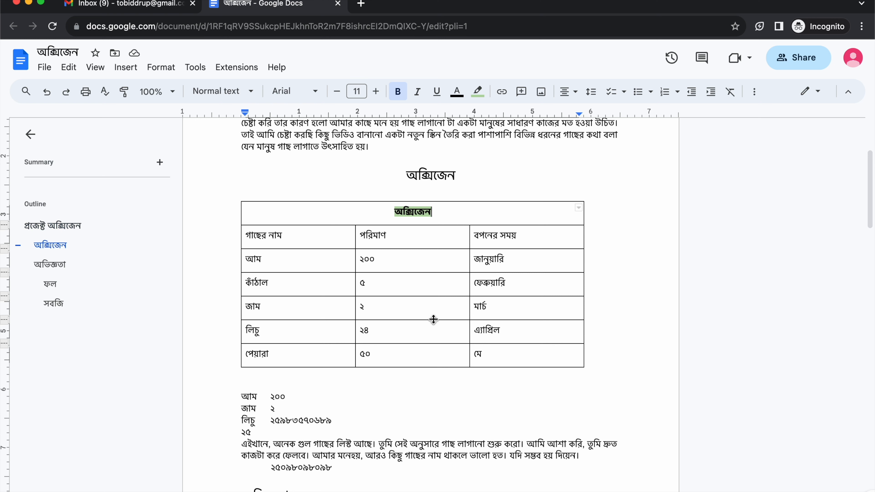
{"action": "left_click", "coordinate": [511, 359]}
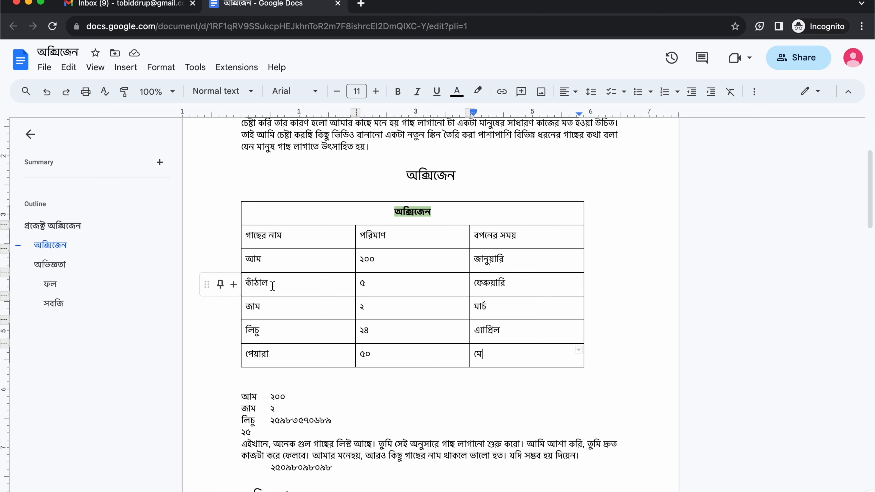
{"action": "left_click", "coordinate": [293, 307]}
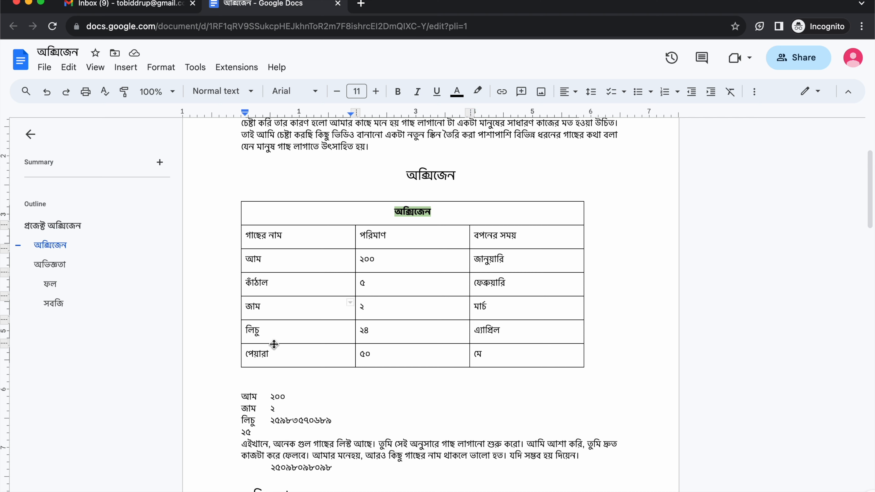
Delete the entire tree table and undo the deletion.
{"action": "left_click", "coordinate": [290, 357]}
{"action": "right_click", "coordinate": [290, 358]}
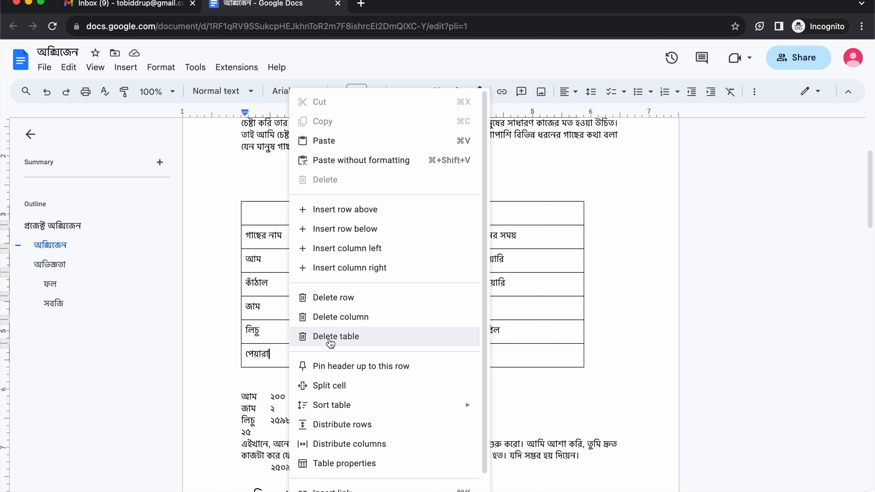
{"action": "left_click", "coordinate": [330, 341]}
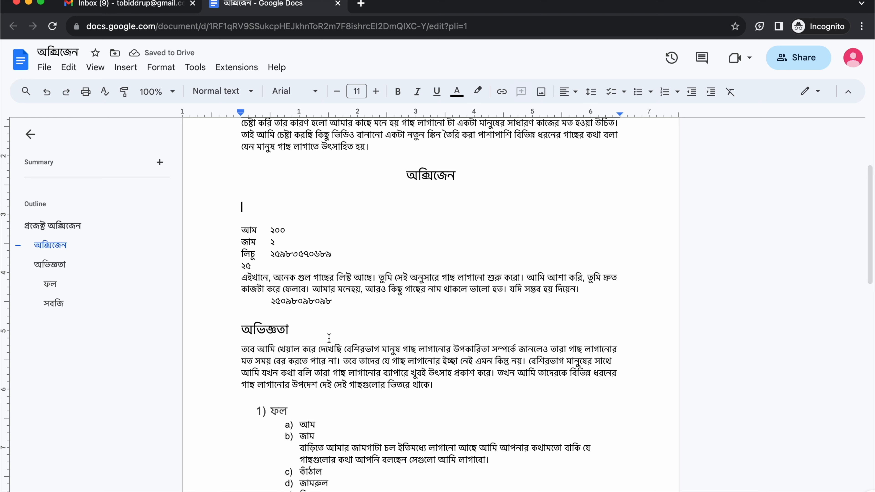
{"action": "key", "text": "super+z"}
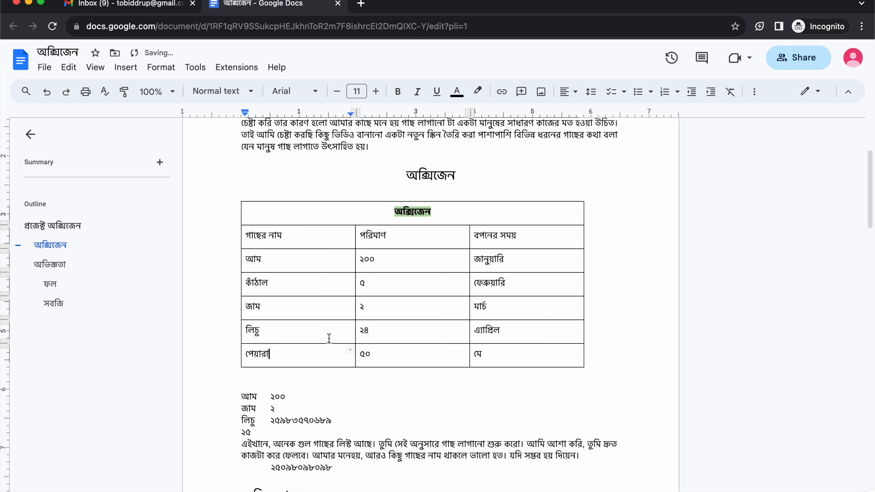
Remove the whole table again from its পেয়ারা row's quantity cell, and undo the removal.
{"action": "left_click", "coordinate": [385, 361]}
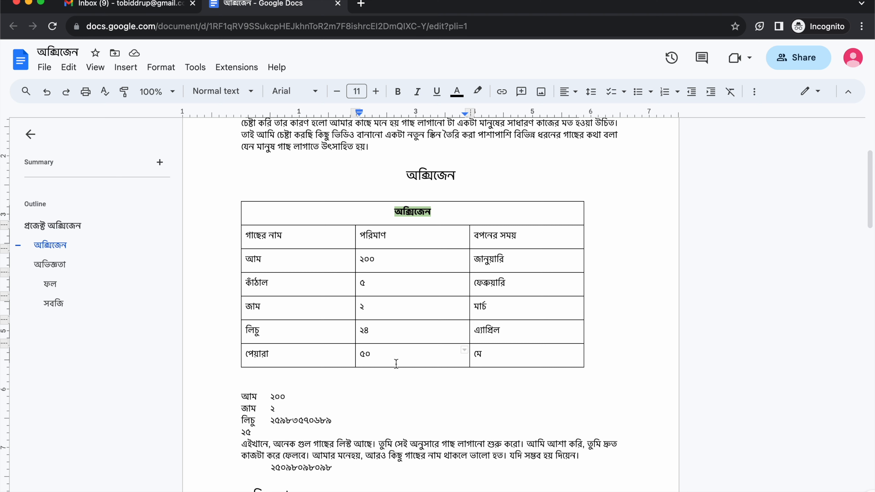
{"action": "mouse_move", "coordinate": [221, 245]}
{"action": "right_click", "coordinate": [393, 354]}
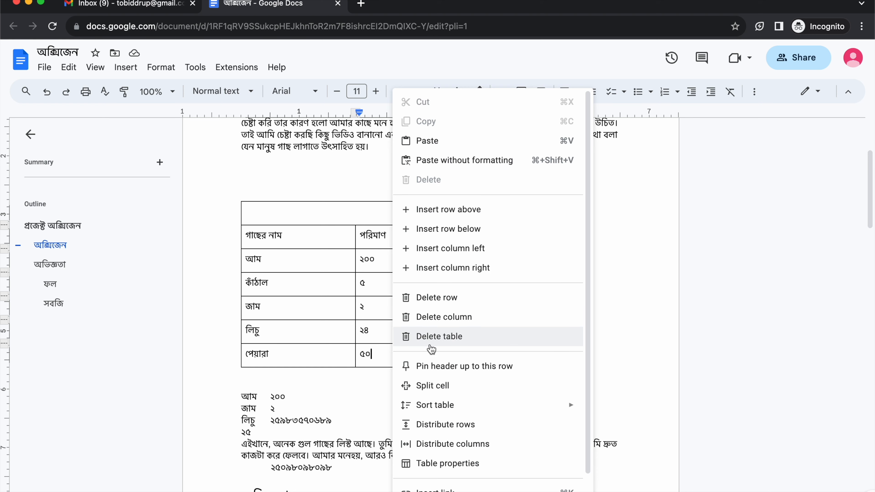
{"action": "left_click", "coordinate": [429, 335]}
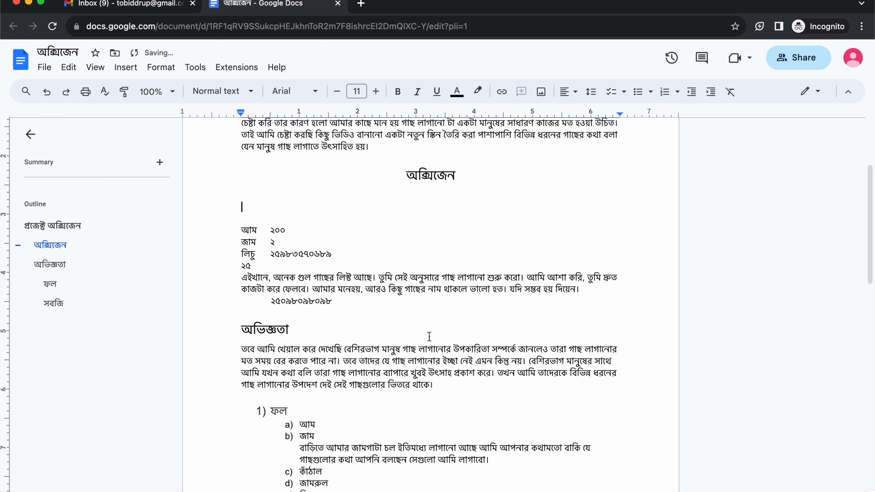
{"action": "left_click", "coordinate": [45, 93]}
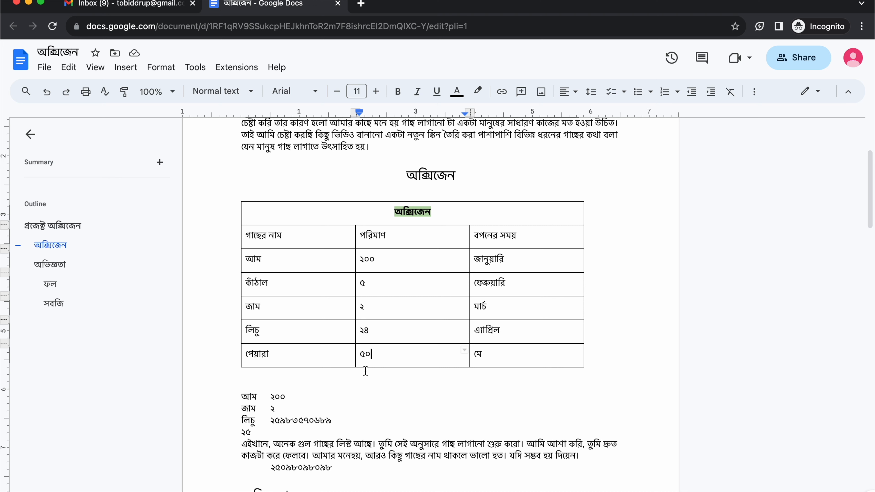
Delete the আম row from the tree table.
{"action": "left_click", "coordinate": [397, 314]}
{"action": "left_click", "coordinate": [399, 337]}
{"action": "left_click", "coordinate": [410, 261]}
{"action": "right_click", "coordinate": [410, 261]}
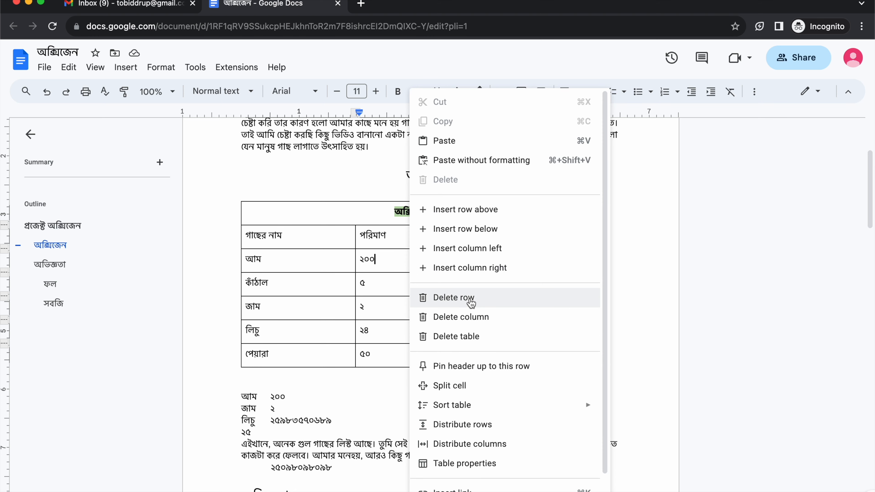
{"action": "left_click", "coordinate": [453, 297]}
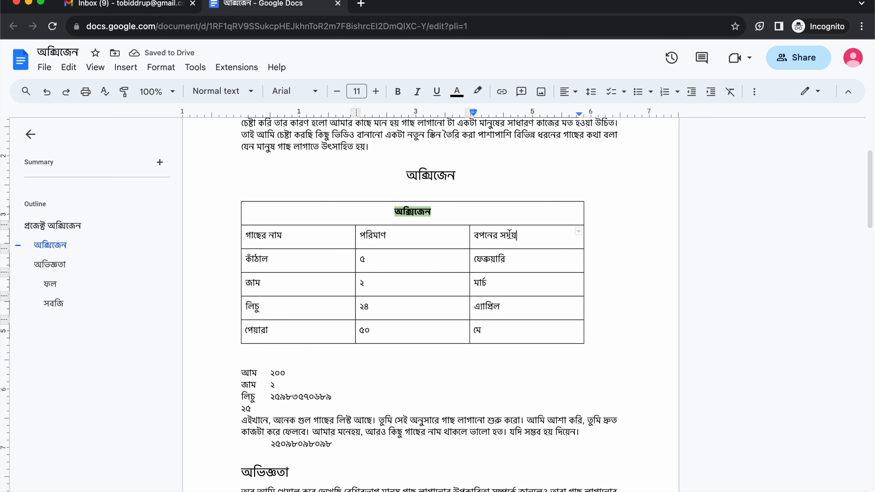
Delete the বপনের সময় column from the tree table.
{"action": "right_click", "coordinate": [531, 236]}
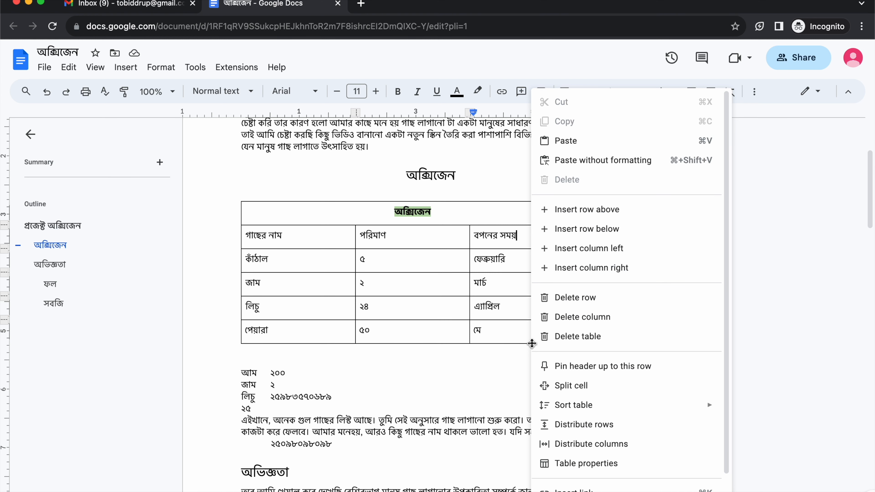
{"action": "left_click", "coordinate": [565, 317]}
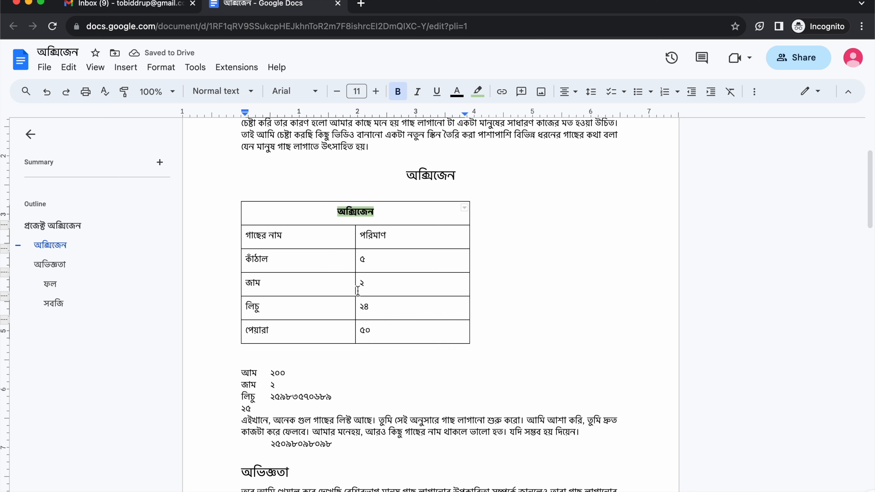
{"action": "left_click", "coordinate": [406, 332]}
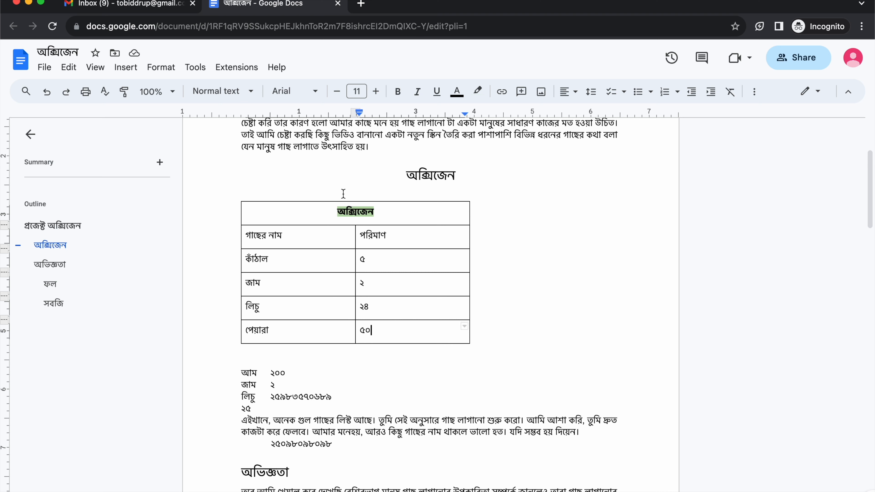
{"action": "left_click", "coordinate": [304, 291]}
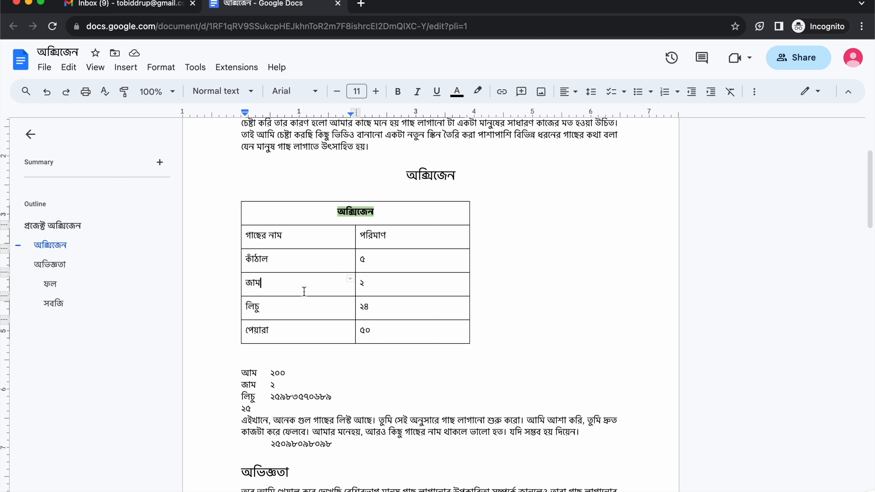